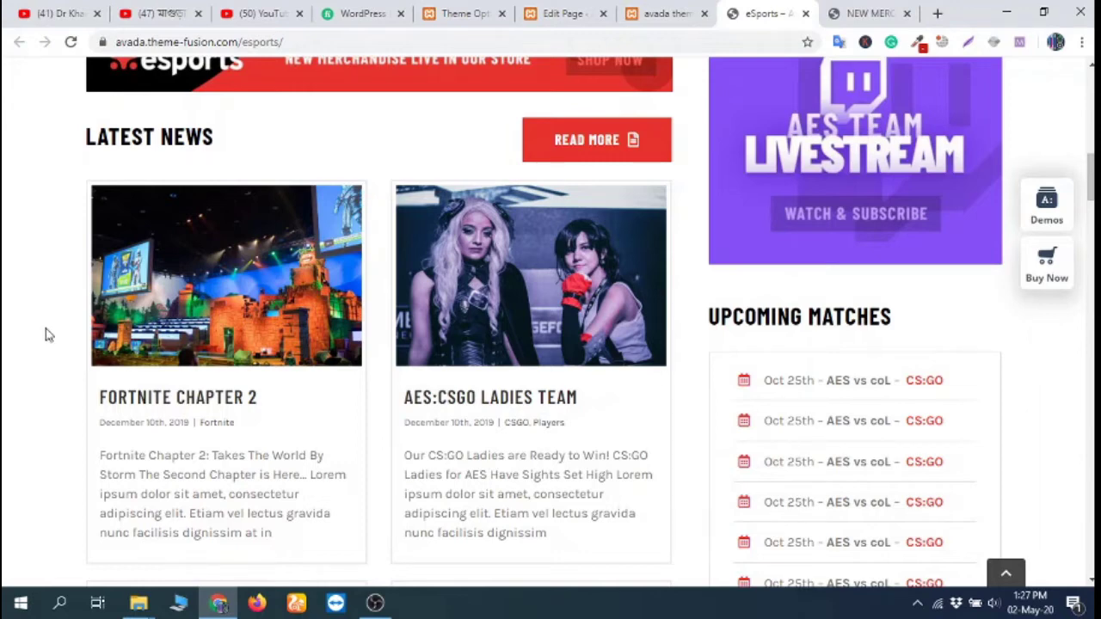
- Review the live demo's Latest News post cards, then move to the local 'avada theme' tab
{"action": "scroll", "coordinate": [48, 335], "scroll_direction": "down", "scroll_amount": 1}
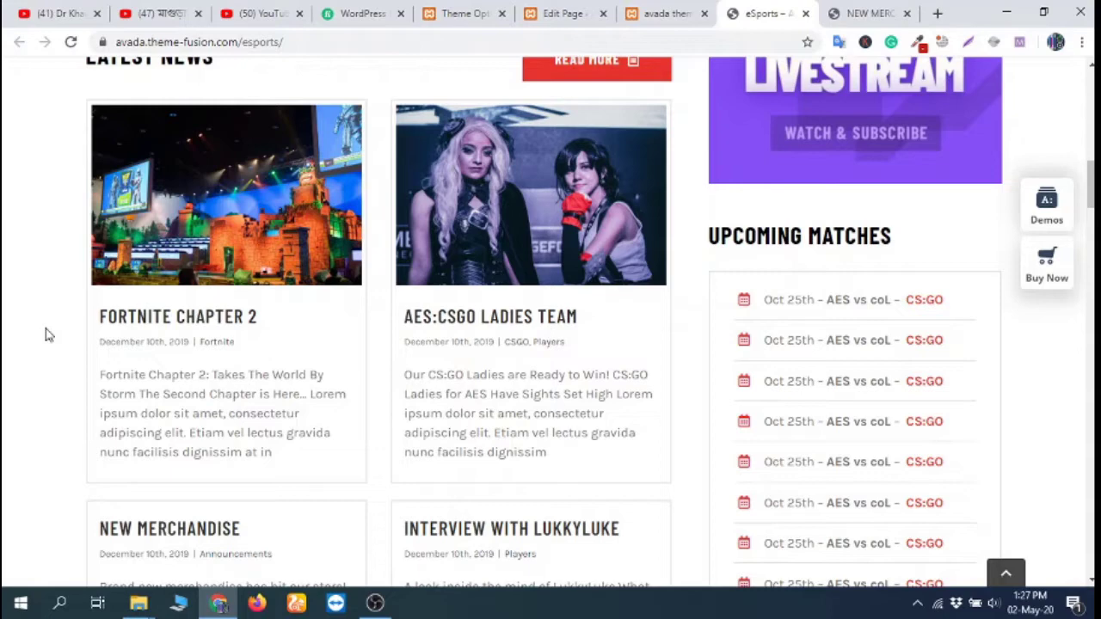
{"action": "scroll", "coordinate": [45, 337], "scroll_direction": "up", "scroll_amount": 1}
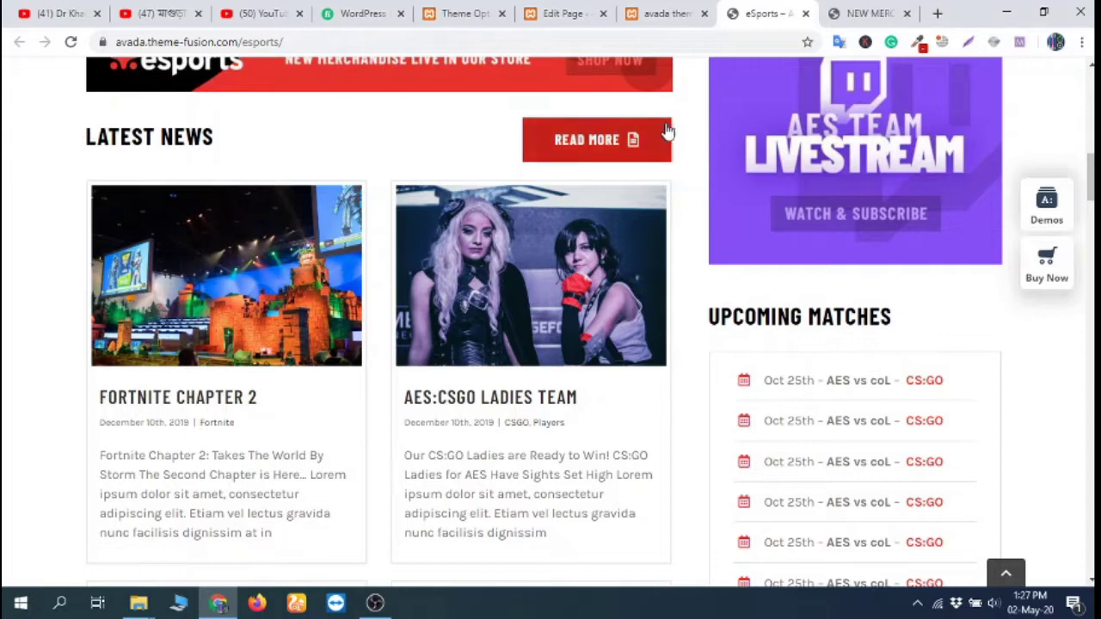
{"action": "scroll", "coordinate": [542, 444], "scroll_direction": "down", "scroll_amount": 3}
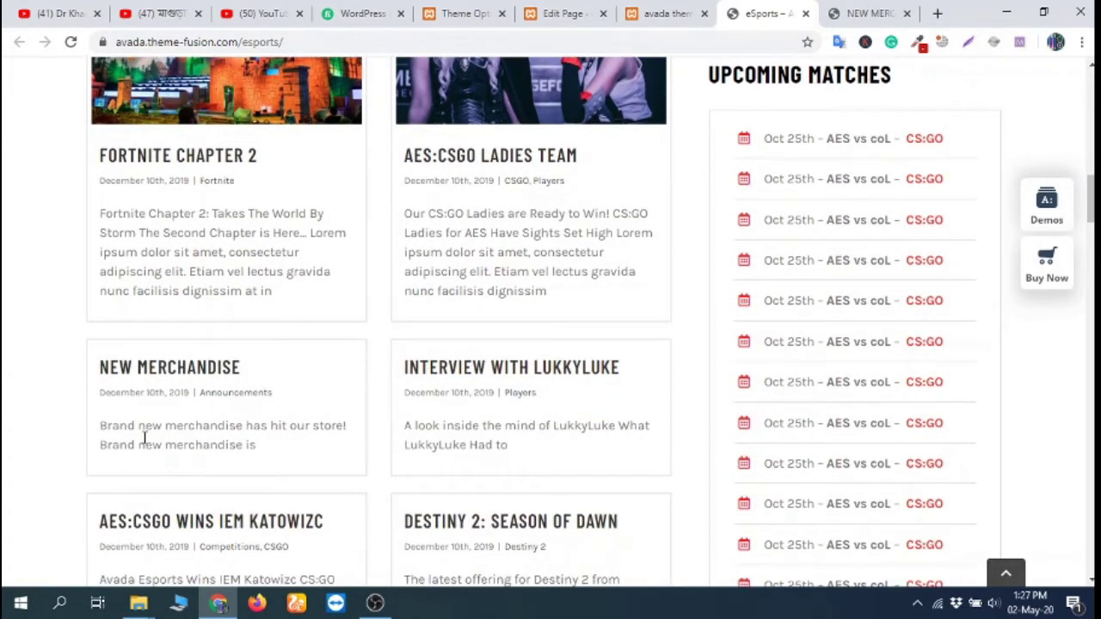
{"action": "scroll", "coordinate": [144, 438], "scroll_direction": "up", "scroll_amount": 2}
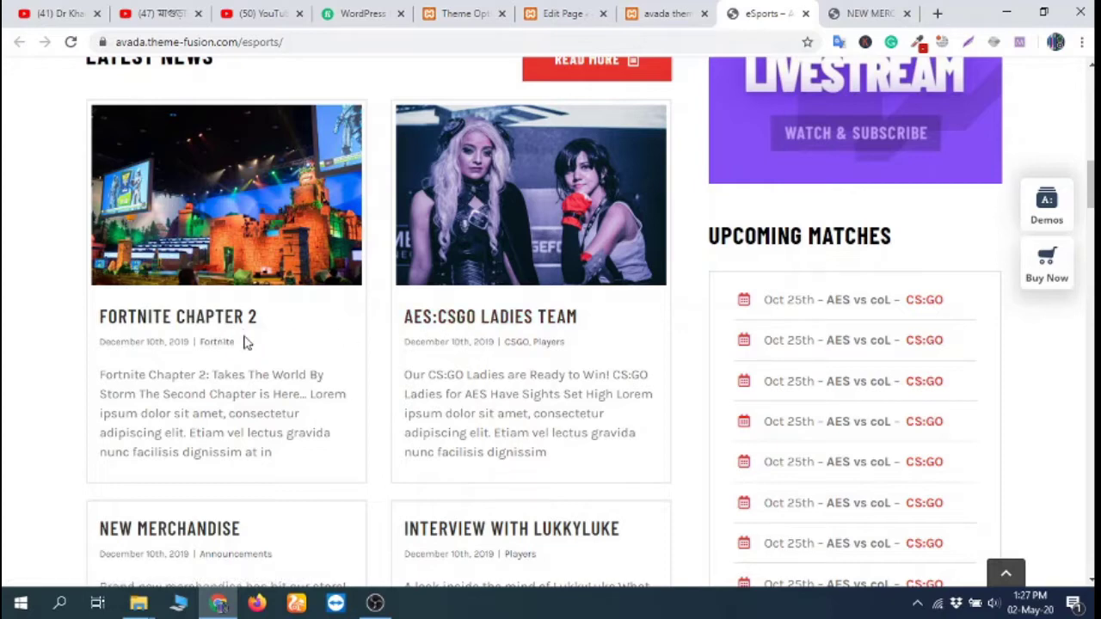
{"action": "scroll", "coordinate": [305, 341], "scroll_direction": "down", "scroll_amount": 4}
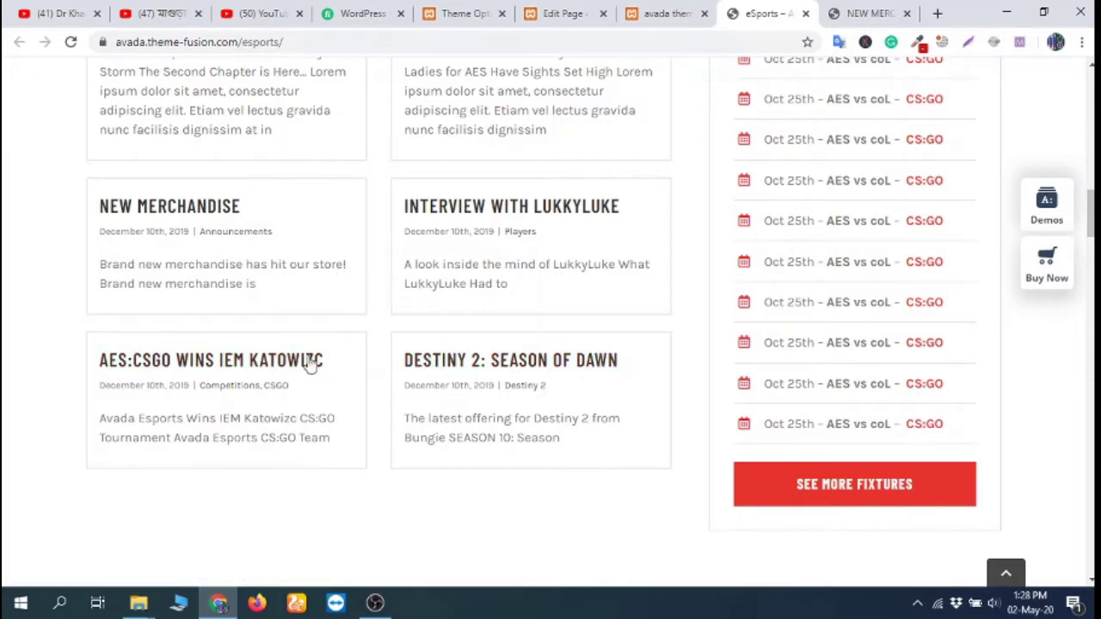
{"action": "scroll", "coordinate": [275, 404], "scroll_direction": "up", "scroll_amount": 1}
{"action": "scroll", "coordinate": [275, 404], "scroll_direction": "up", "scroll_amount": 4}
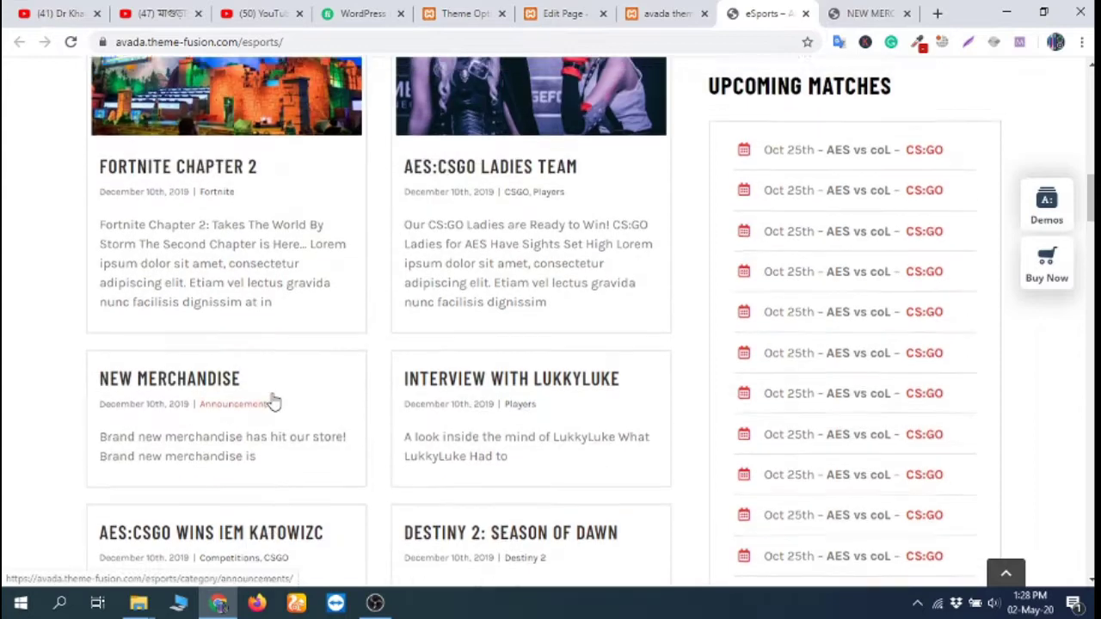
{"action": "scroll", "coordinate": [332, 427], "scroll_direction": "down", "scroll_amount": 1}
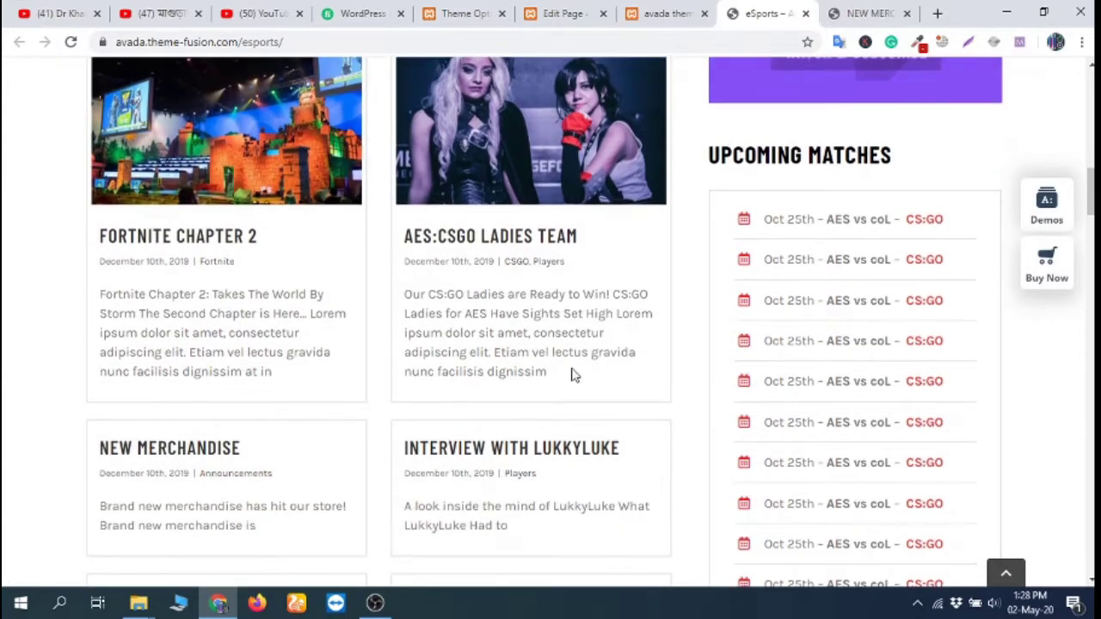
{"action": "left_click", "coordinate": [663, 13]}
- Look over the local Latest News cards and bring up the AES:CSGO Wins IEM Katowizc link menu
{"action": "scroll", "coordinate": [242, 342], "scroll_direction": "up", "scroll_amount": 3}
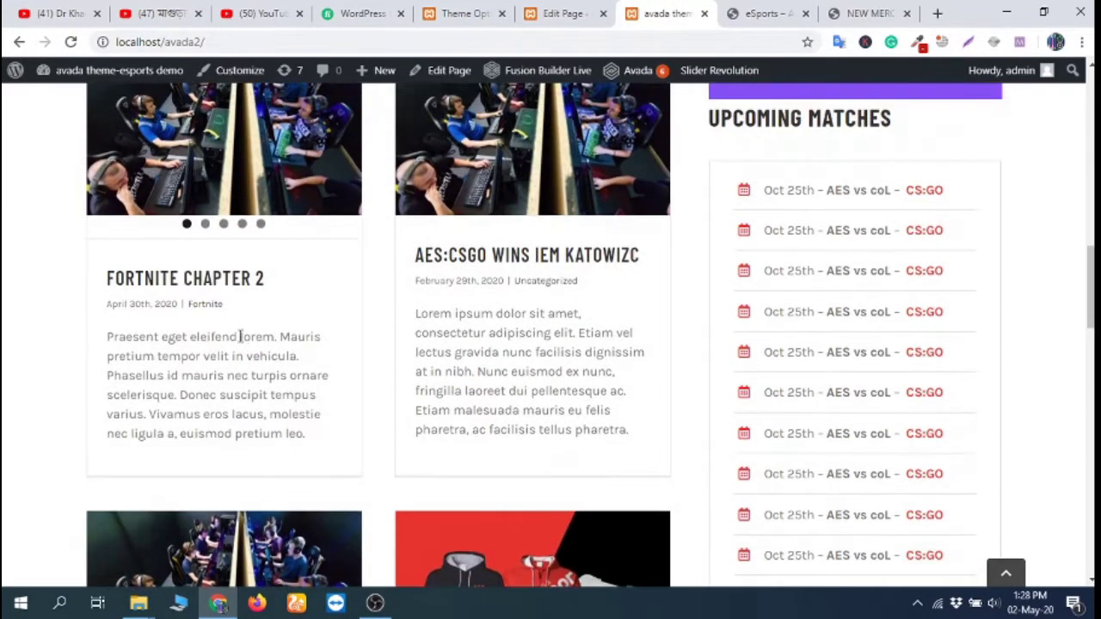
{"action": "scroll", "coordinate": [250, 339], "scroll_direction": "down", "scroll_amount": 3}
{"action": "scroll", "coordinate": [387, 349], "scroll_direction": "down", "scroll_amount": 1}
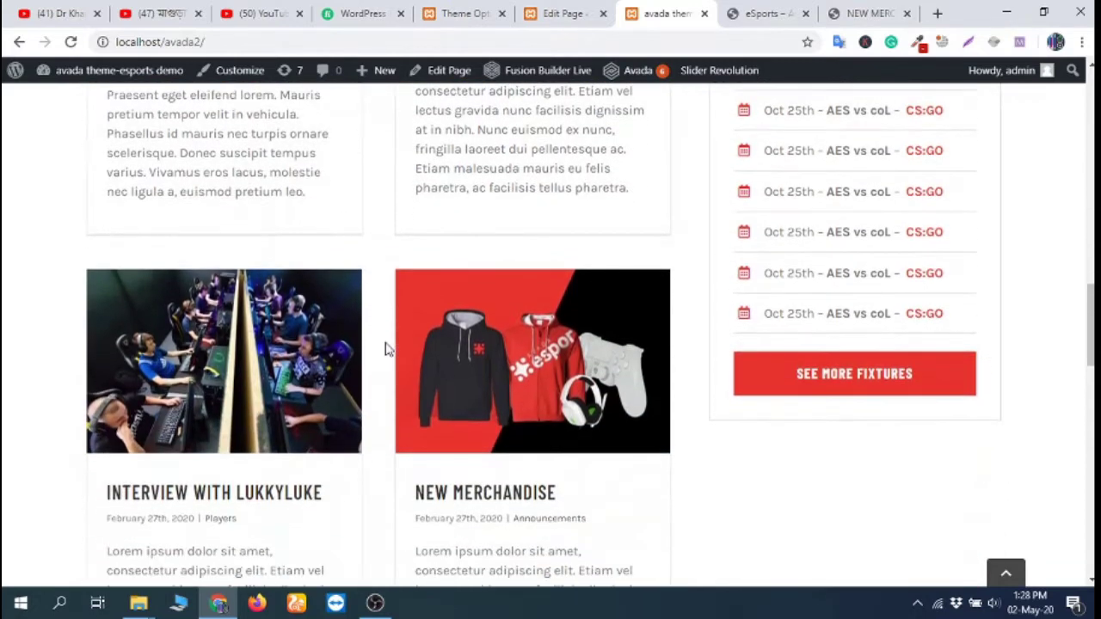
{"action": "scroll", "coordinate": [387, 348], "scroll_direction": "up", "scroll_amount": 4}
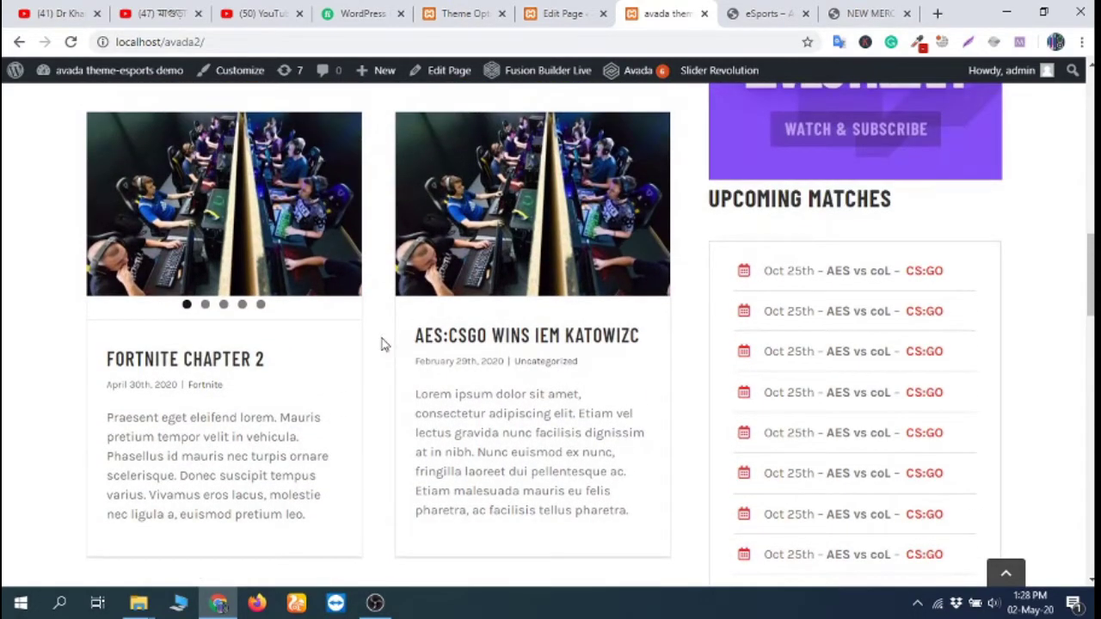
{"action": "scroll", "coordinate": [384, 344], "scroll_direction": "up", "scroll_amount": 1}
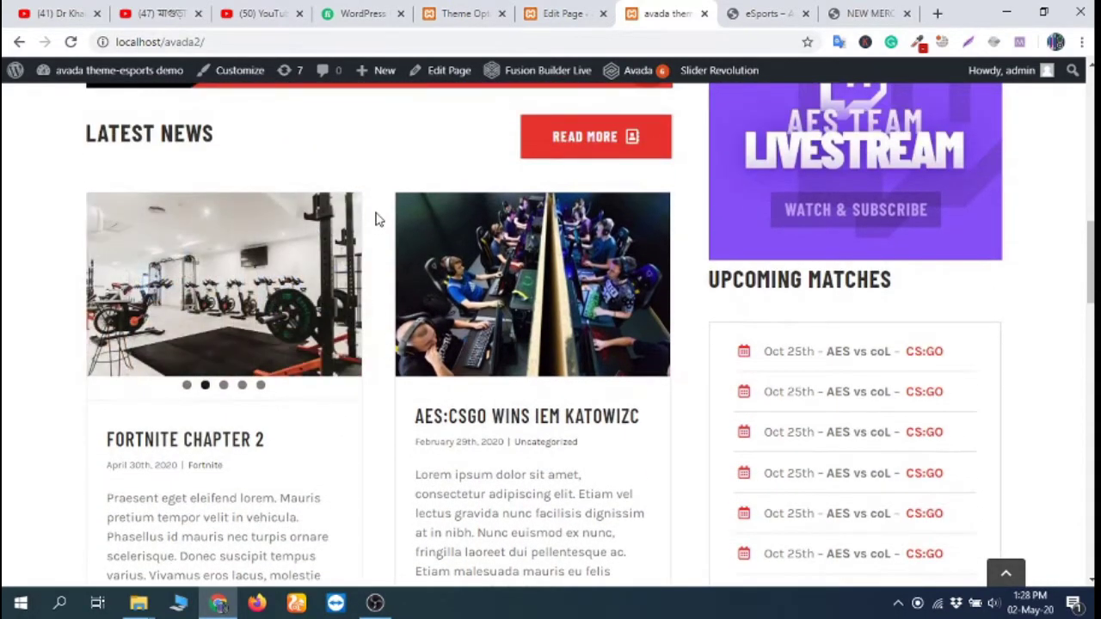
{"action": "scroll", "coordinate": [365, 359], "scroll_direction": "down", "scroll_amount": 2}
{"action": "scroll", "coordinate": [387, 396], "scroll_direction": "down", "scroll_amount": 9}
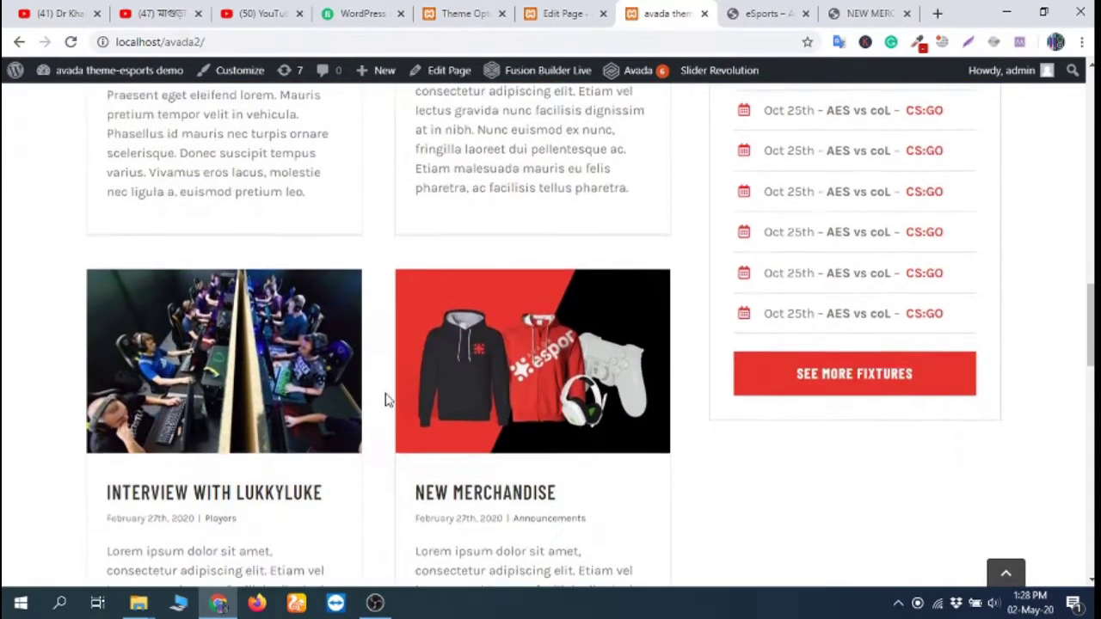
{"action": "scroll", "coordinate": [384, 420], "scroll_direction": "down", "scroll_amount": 3}
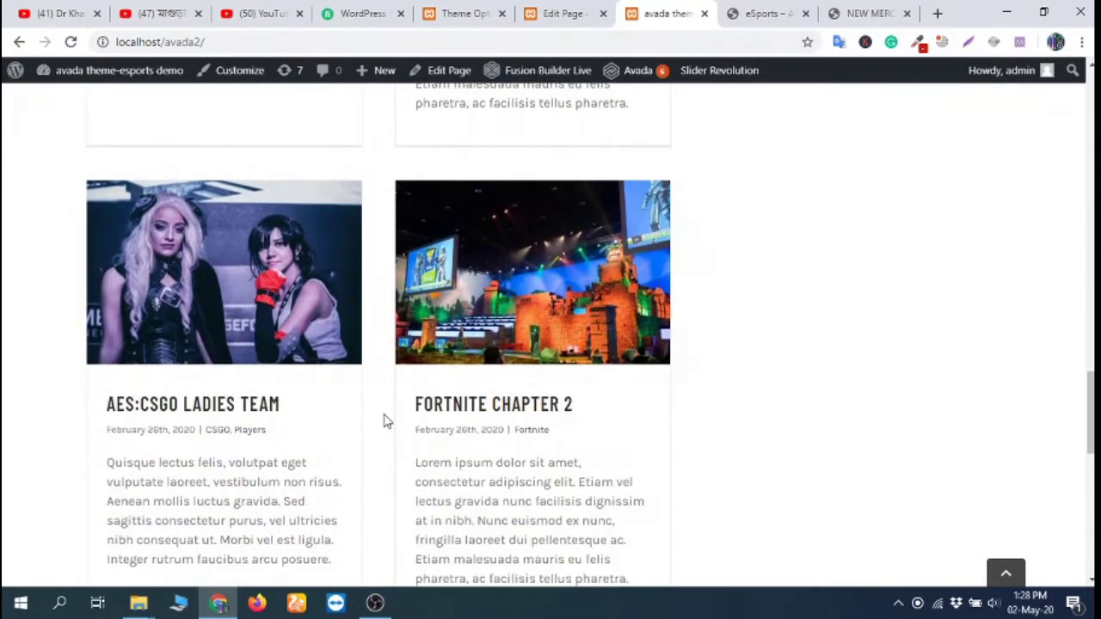
{"action": "scroll", "coordinate": [385, 420], "scroll_direction": "up", "scroll_amount": 7}
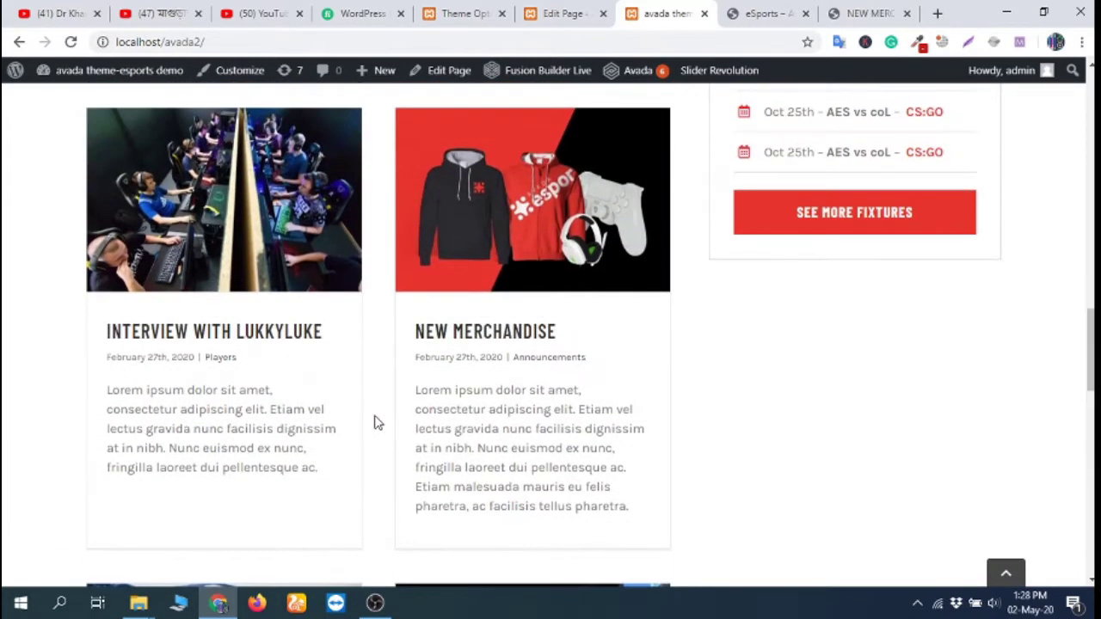
{"action": "scroll", "coordinate": [374, 421], "scroll_direction": "up", "scroll_amount": 2}
{"action": "scroll", "coordinate": [378, 422], "scroll_direction": "up", "scroll_amount": 4}
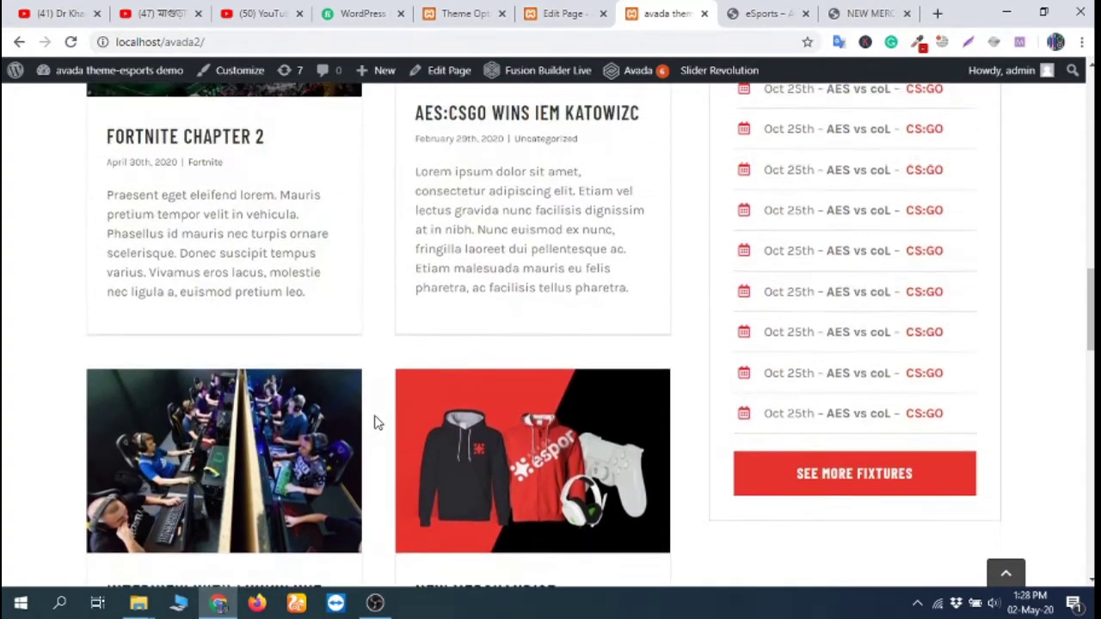
{"action": "scroll", "coordinate": [374, 425], "scroll_direction": "up", "scroll_amount": 1}
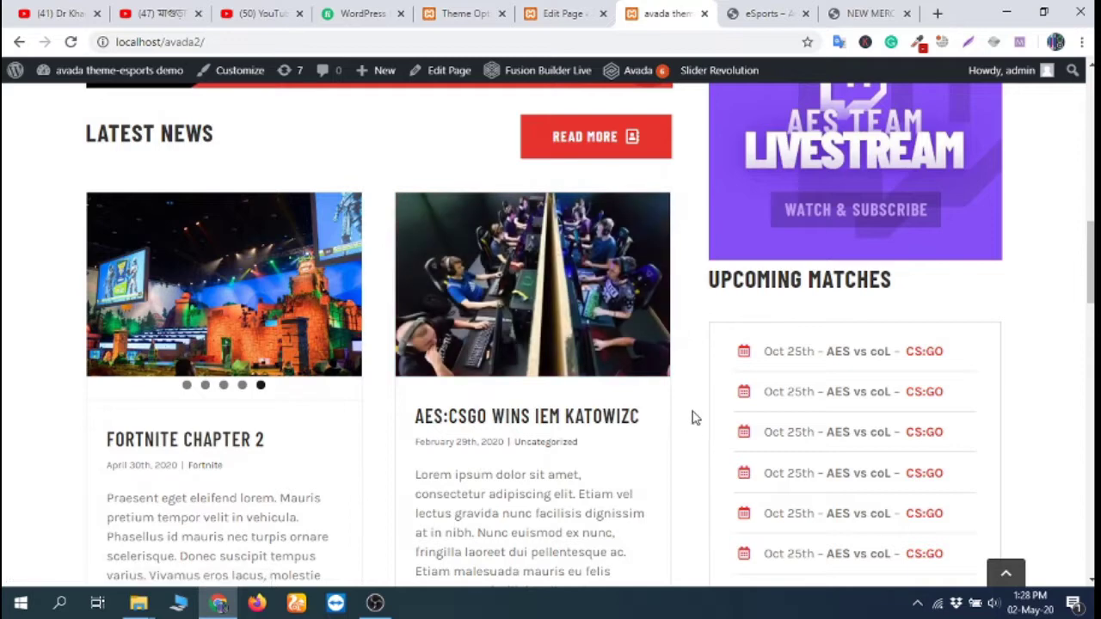
{"action": "scroll", "coordinate": [695, 418], "scroll_direction": "down", "scroll_amount": 2}
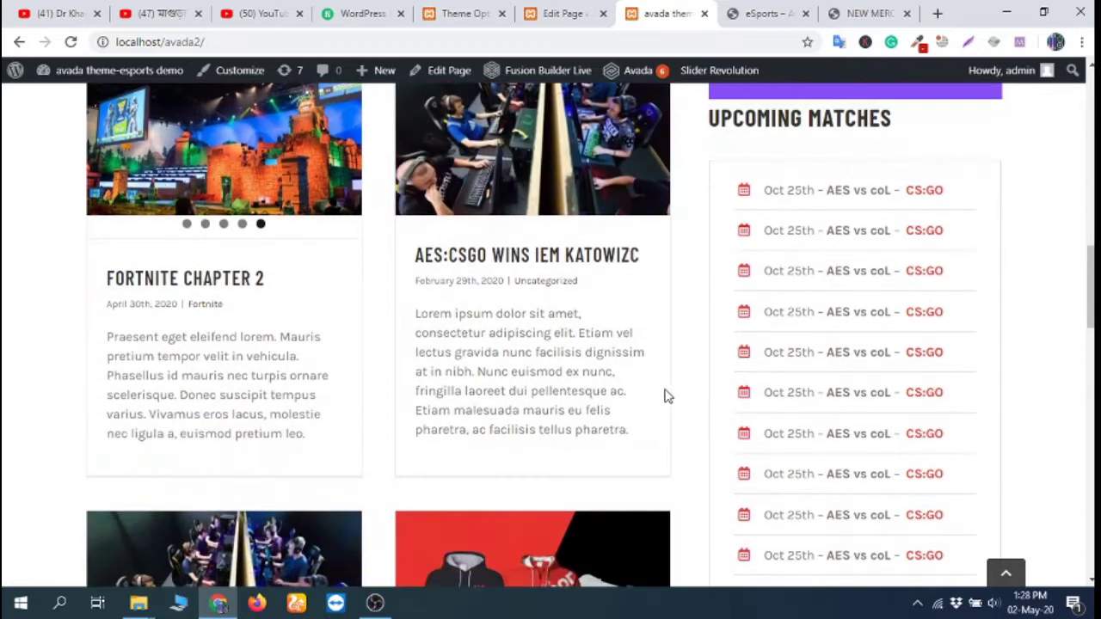
{"action": "right_click", "coordinate": [569, 263]}
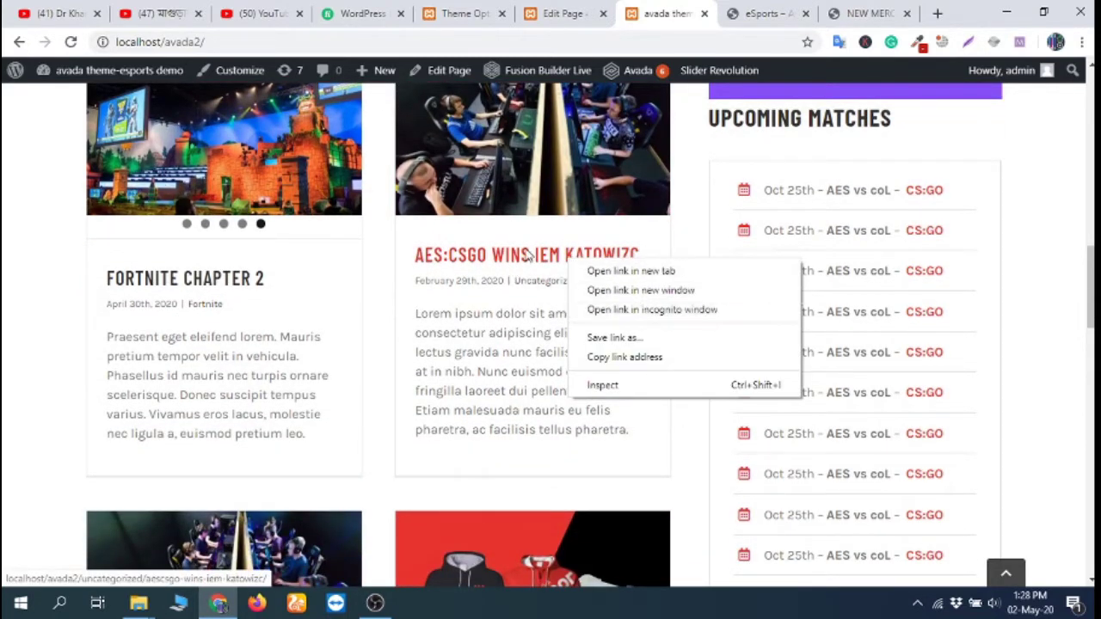
- Open the AES:CSGO Wins IEM Katowizc post in a new tab and view it
{"action": "left_click", "coordinate": [609, 271]}
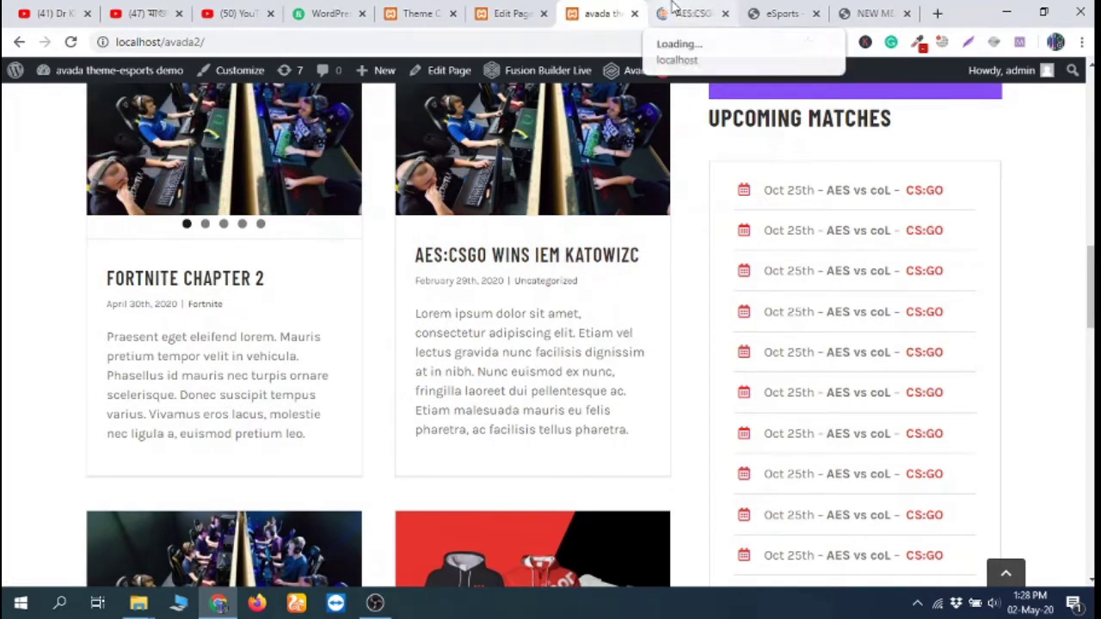
{"action": "left_click", "coordinate": [673, 9]}
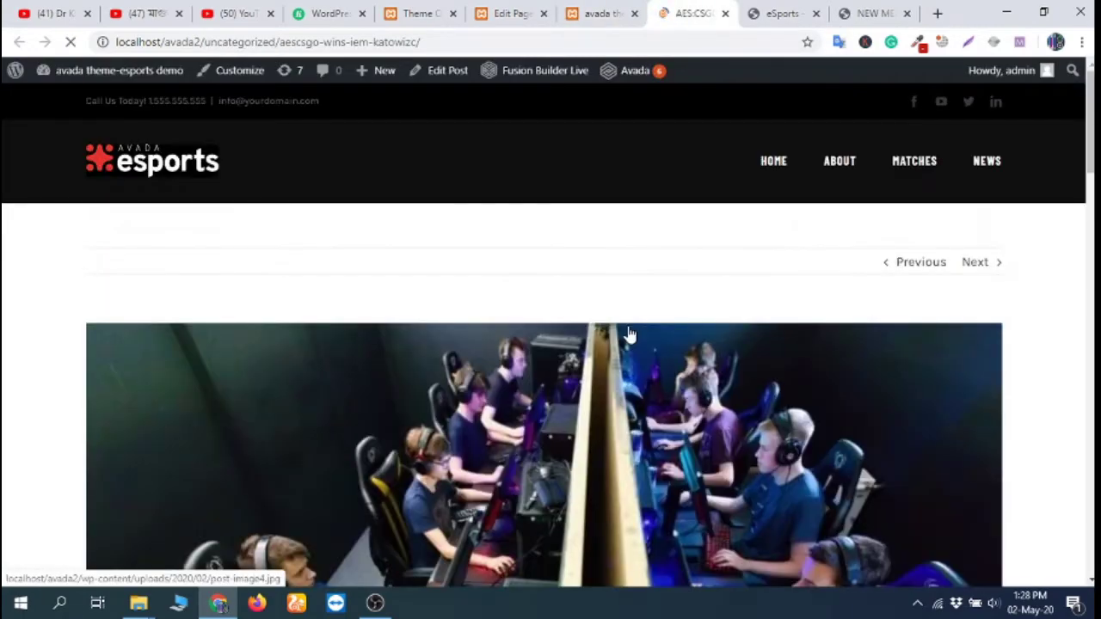
{"action": "scroll", "coordinate": [631, 332], "scroll_direction": "down", "scroll_amount": 9}
{"action": "scroll", "coordinate": [628, 326], "scroll_direction": "up", "scroll_amount": 9}
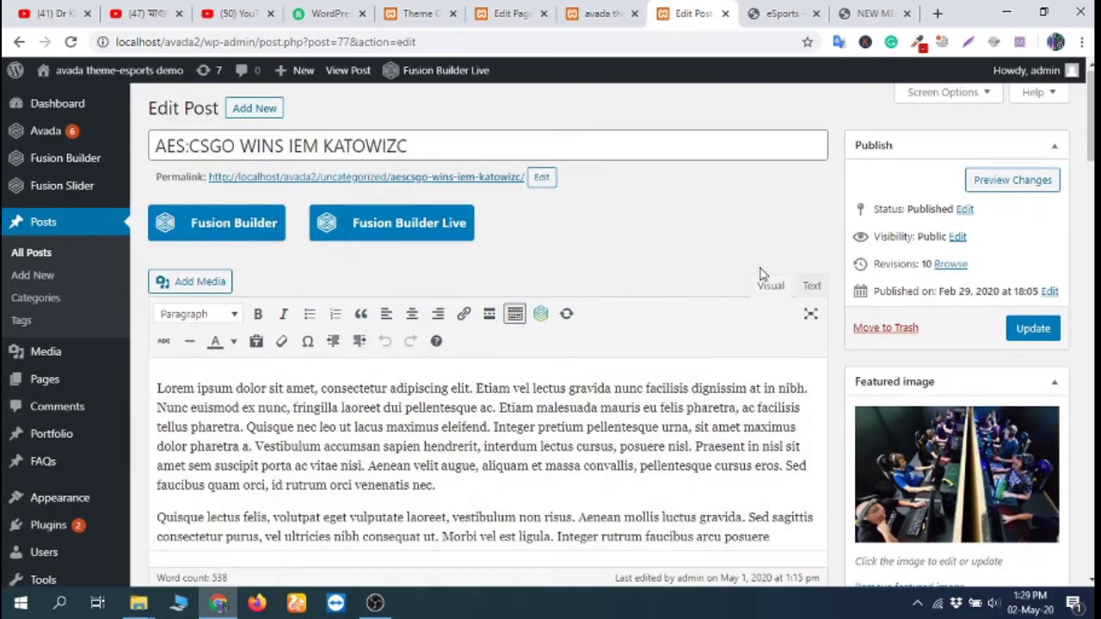
- Remove the AES:CSGO post's first featured image, leaving that slot empty
{"action": "scroll", "coordinate": [842, 254], "scroll_direction": "down", "scroll_amount": 2}
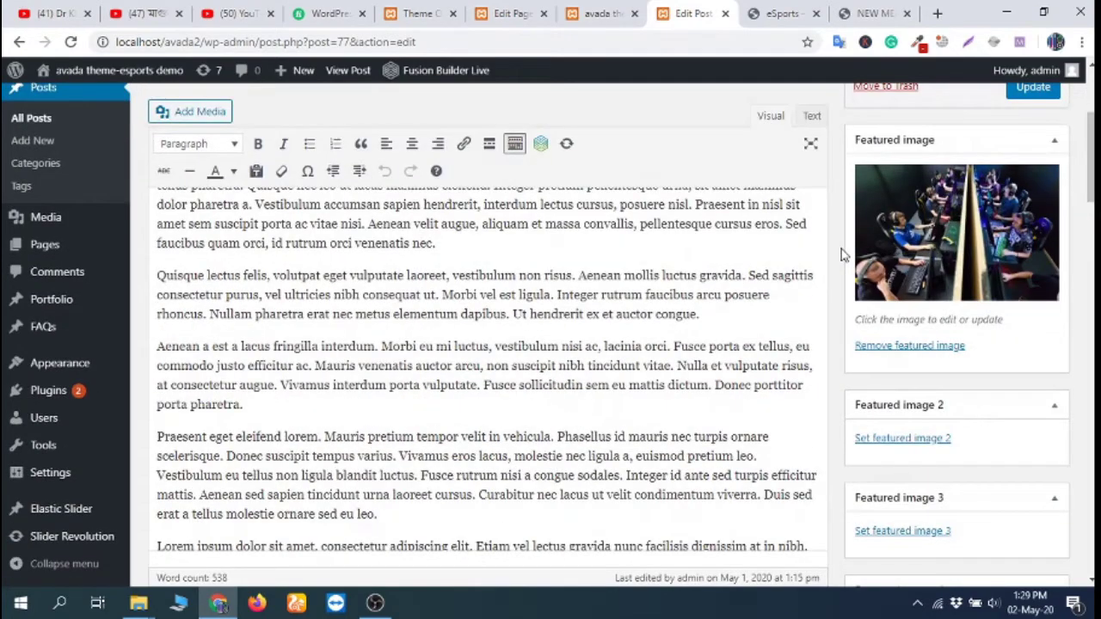
{"action": "scroll", "coordinate": [843, 249], "scroll_direction": "up", "scroll_amount": 1}
{"action": "scroll", "coordinate": [843, 250], "scroll_direction": "down", "scroll_amount": 1}
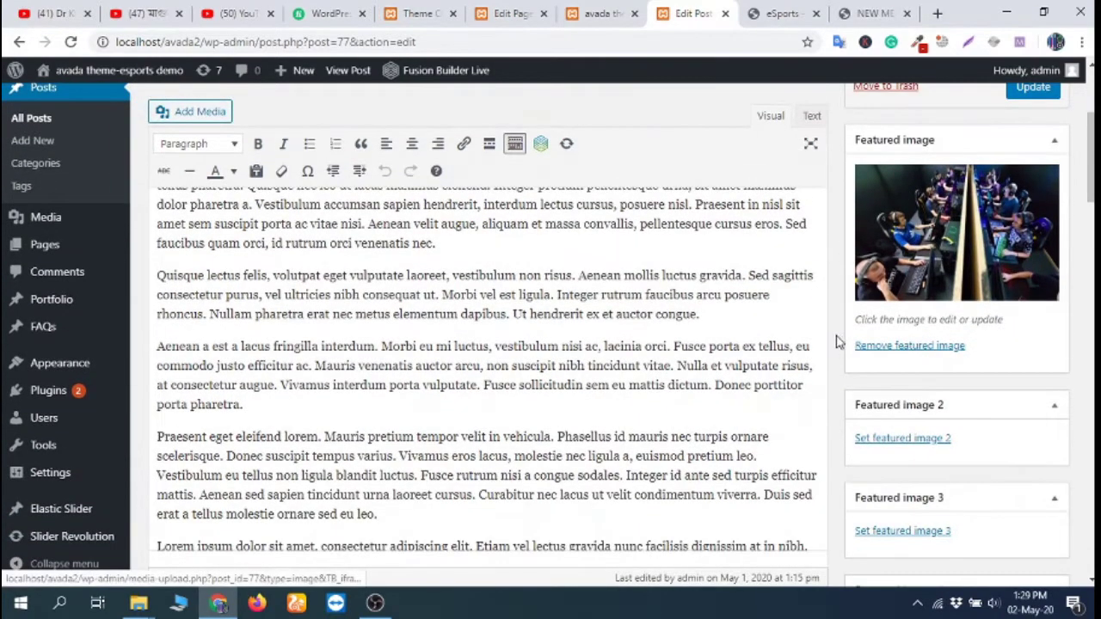
{"action": "scroll", "coordinate": [838, 343], "scroll_direction": "down", "scroll_amount": 1}
{"action": "scroll", "coordinate": [832, 363], "scroll_direction": "down", "scroll_amount": 2}
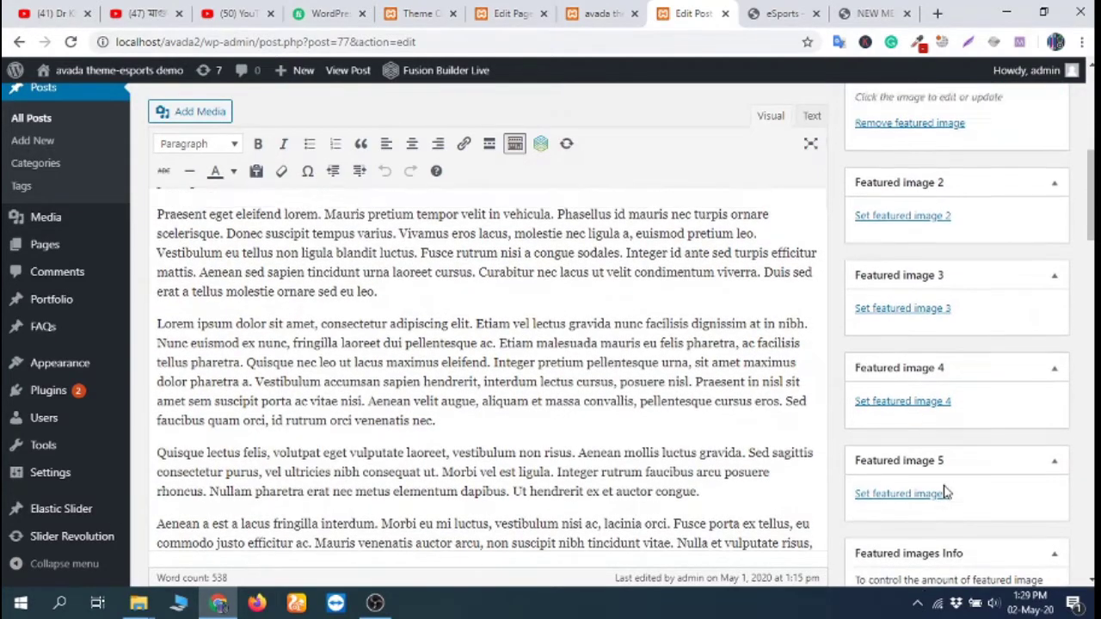
{"action": "scroll", "coordinate": [945, 489], "scroll_direction": "up", "scroll_amount": 3}
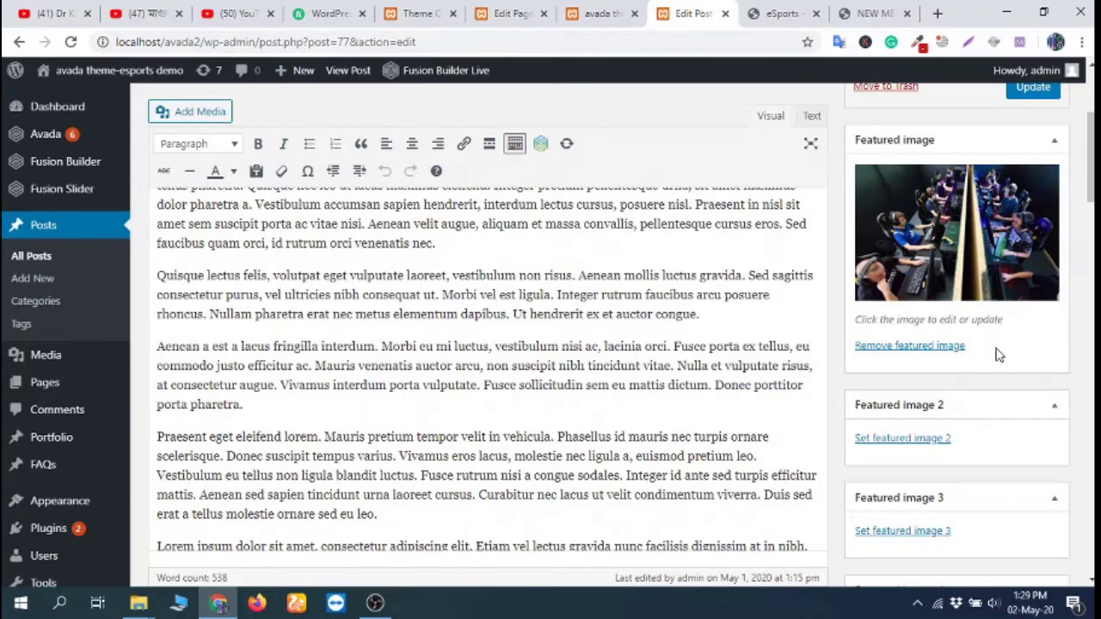
{"action": "left_click", "coordinate": [935, 354]}
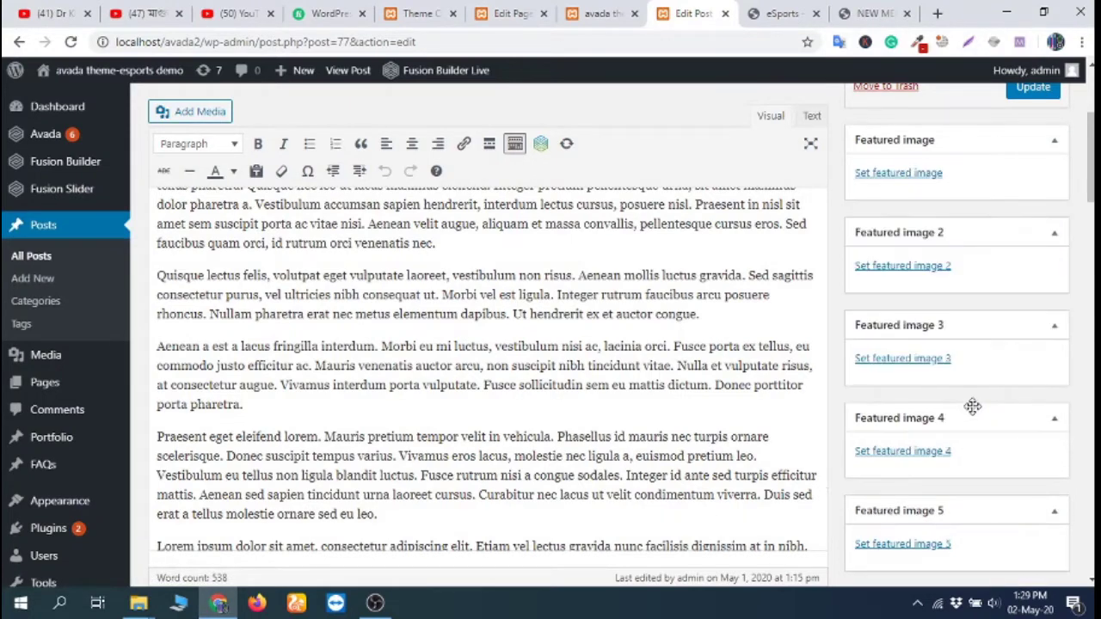
{"action": "scroll", "coordinate": [913, 387], "scroll_direction": "up", "scroll_amount": 1}
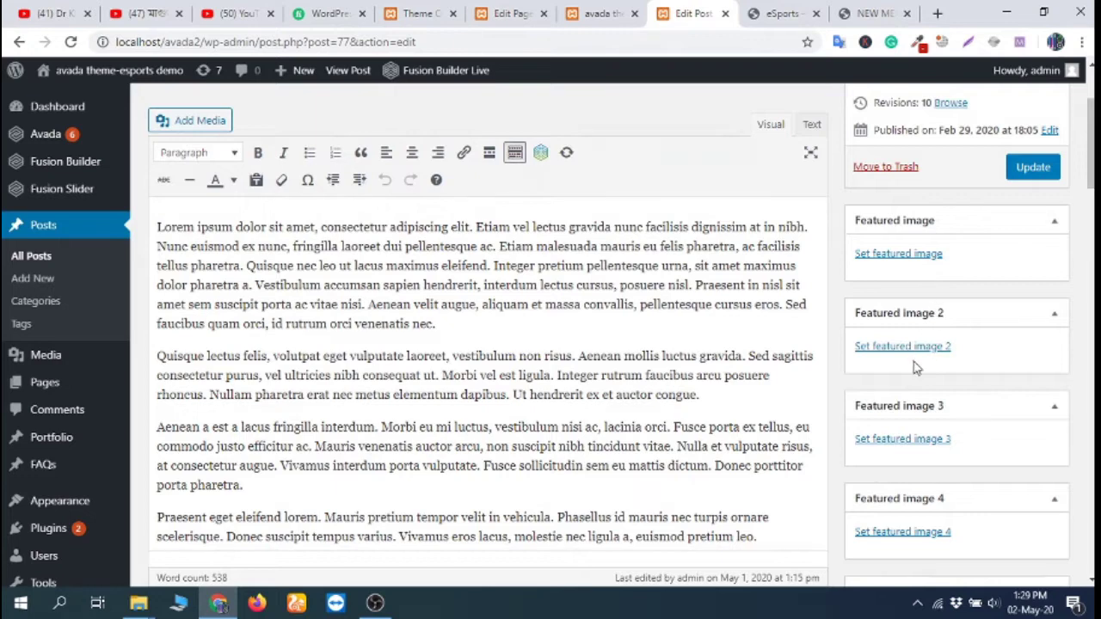
{"action": "left_click", "coordinate": [899, 348]}
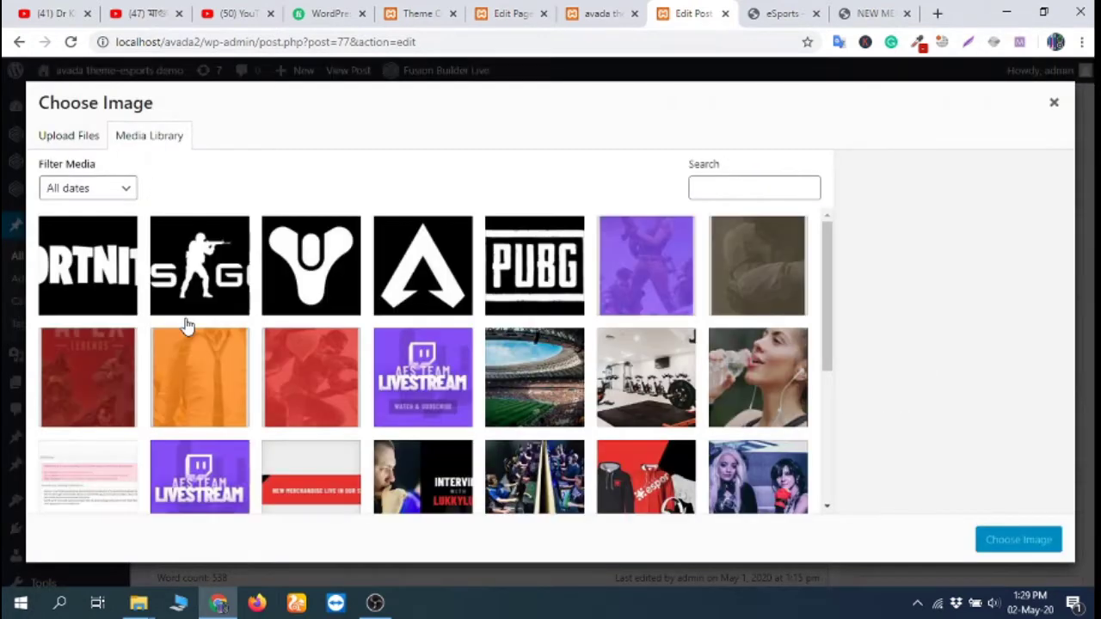
- Set post-image4 as Featured image 2 and update the AES:CSGO post
{"action": "scroll", "coordinate": [616, 410], "scroll_direction": "down", "scroll_amount": 1}
{"action": "left_click", "coordinate": [542, 417]}
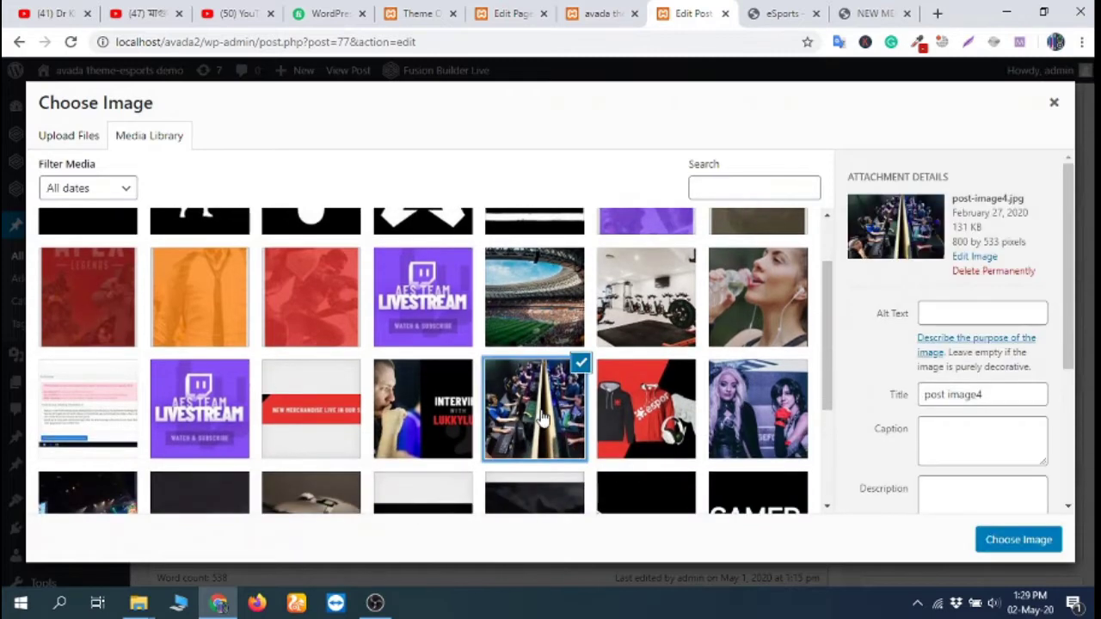
{"action": "left_click", "coordinate": [1016, 542]}
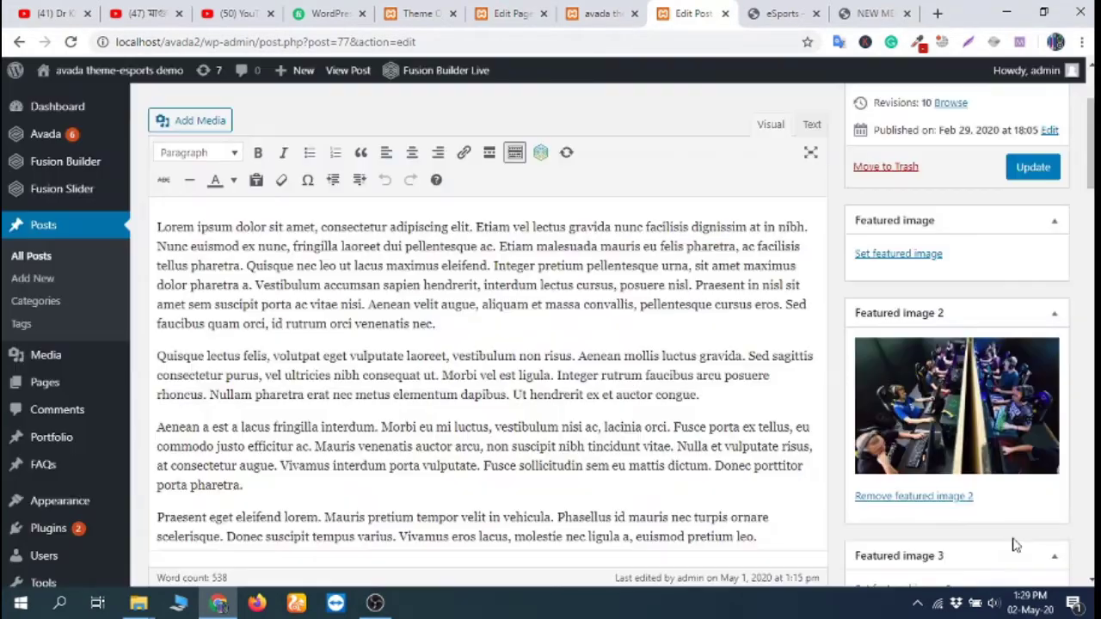
{"action": "left_click", "coordinate": [1044, 172]}
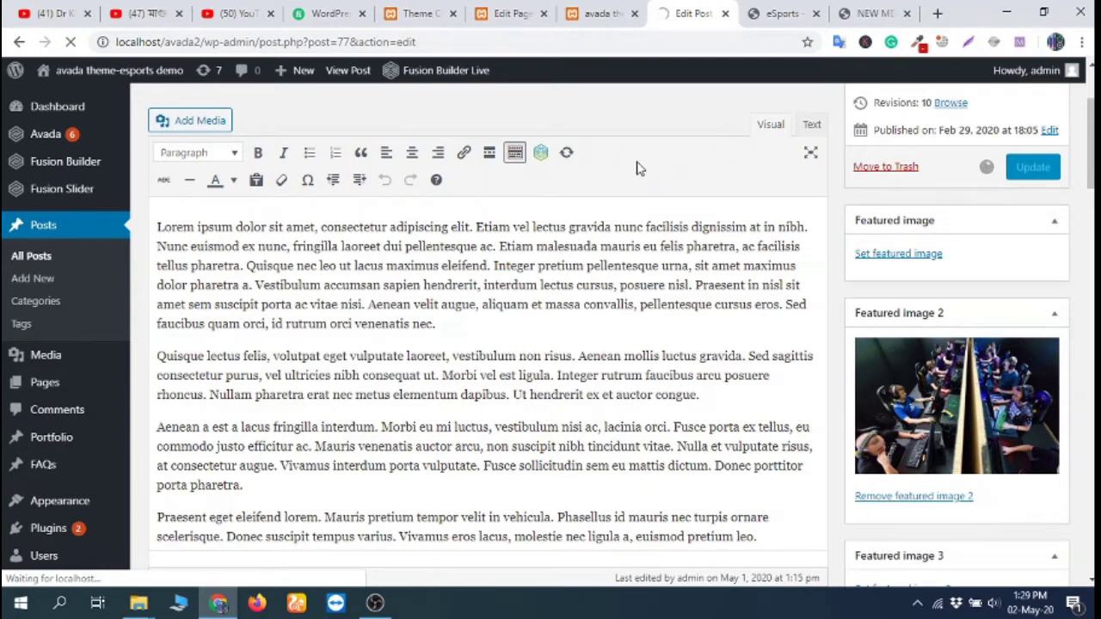
{"action": "scroll", "coordinate": [630, 183], "scroll_direction": "up", "scroll_amount": 2}
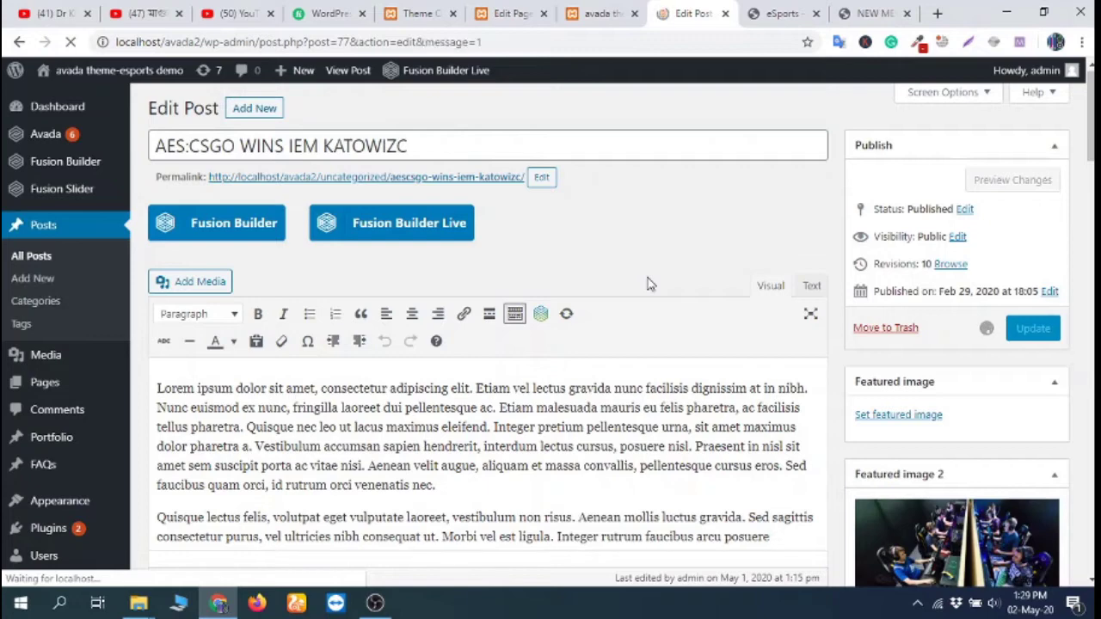
{"action": "left_click", "coordinate": [599, 13]}
- Reload the home page and confirm the AES:CSGO card now shows no image
{"action": "scroll", "coordinate": [662, 333], "scroll_direction": "up", "scroll_amount": 2}
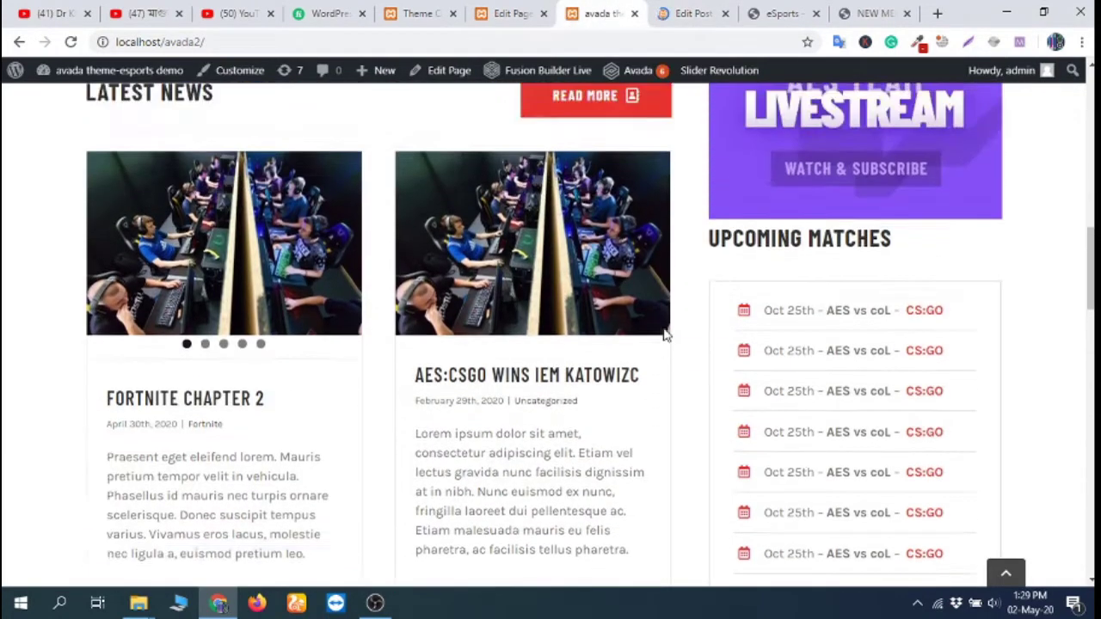
{"action": "left_click", "coordinate": [72, 43]}
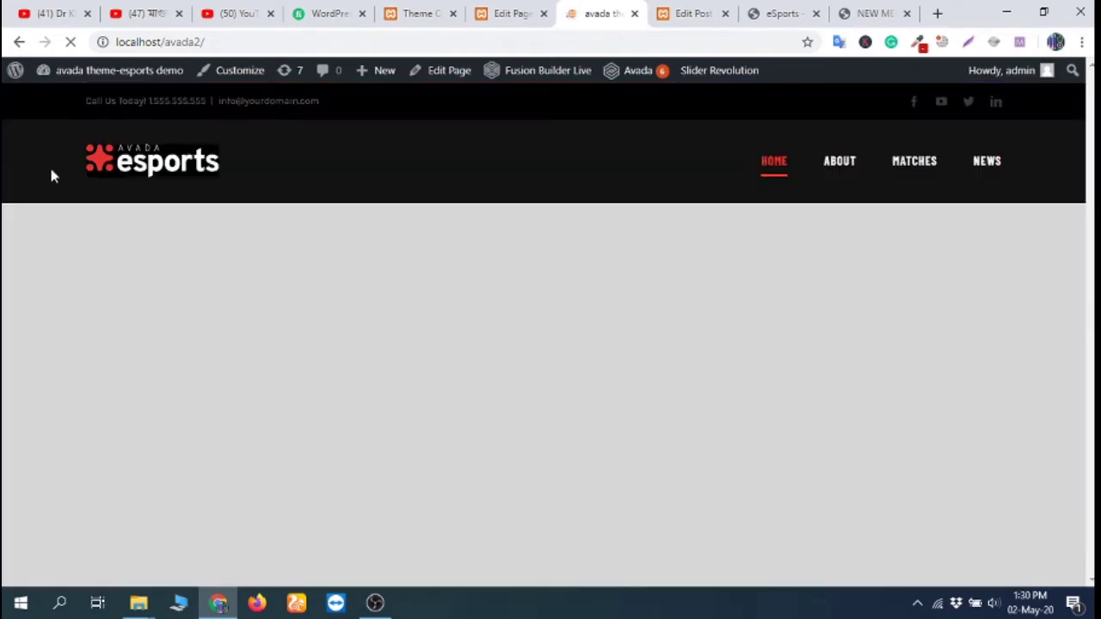
{"action": "scroll", "coordinate": [120, 286], "scroll_direction": "down", "scroll_amount": 3}
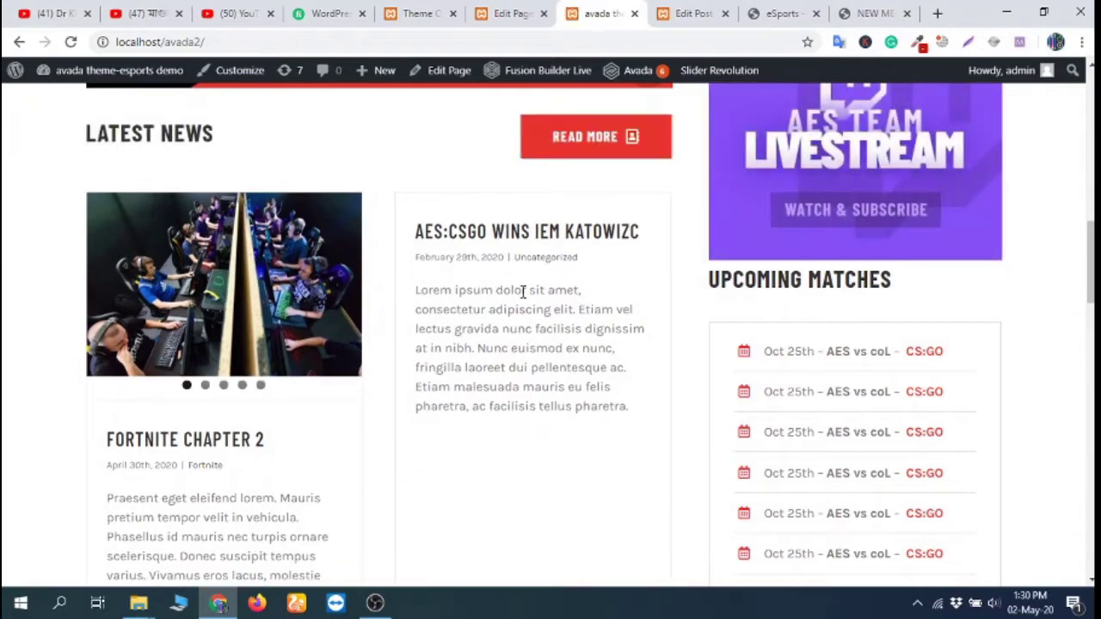
{"action": "scroll", "coordinate": [521, 289], "scroll_direction": "down", "scroll_amount": 1}
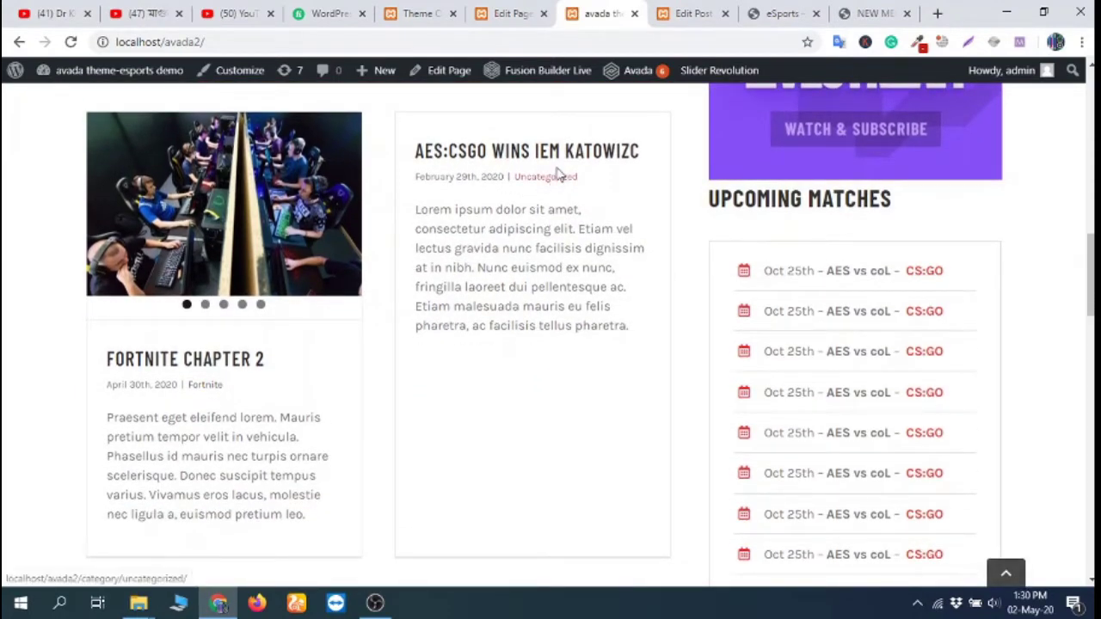
- Open the AES:CSGO WINS IEM KATOWIZC post in its own new tab
{"action": "right_click", "coordinate": [523, 151]}
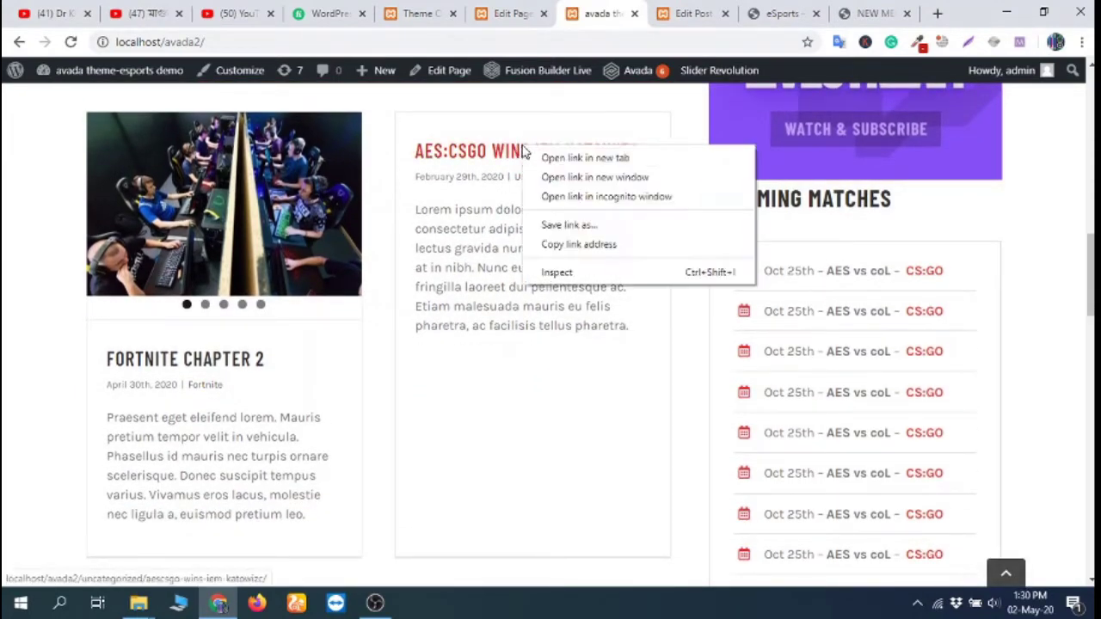
{"action": "left_click", "coordinate": [551, 153]}
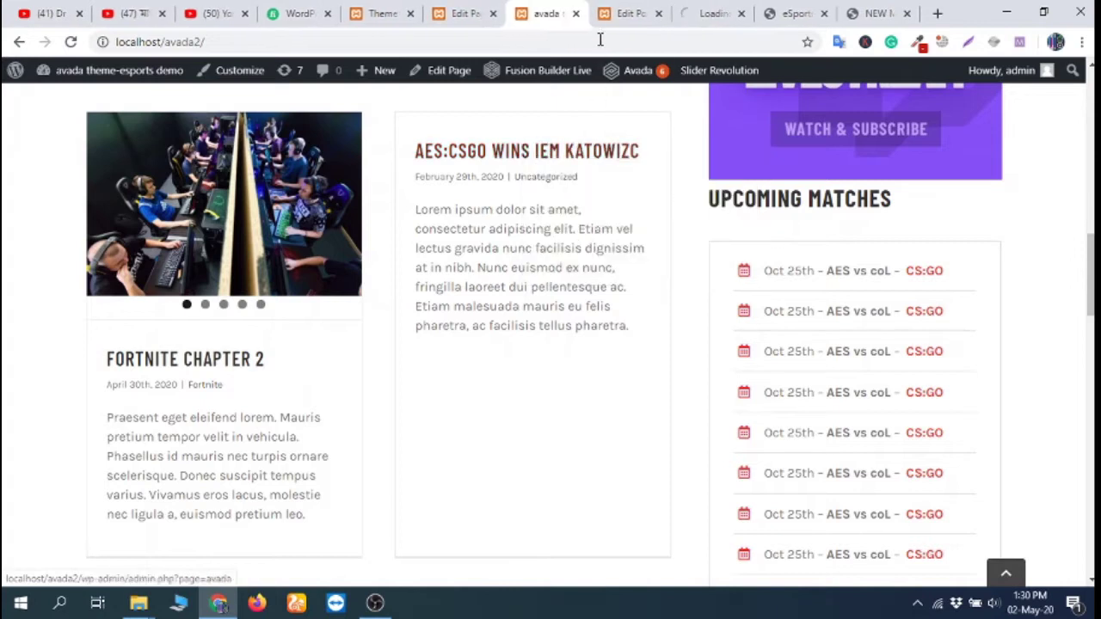
{"action": "left_click", "coordinate": [722, 12]}
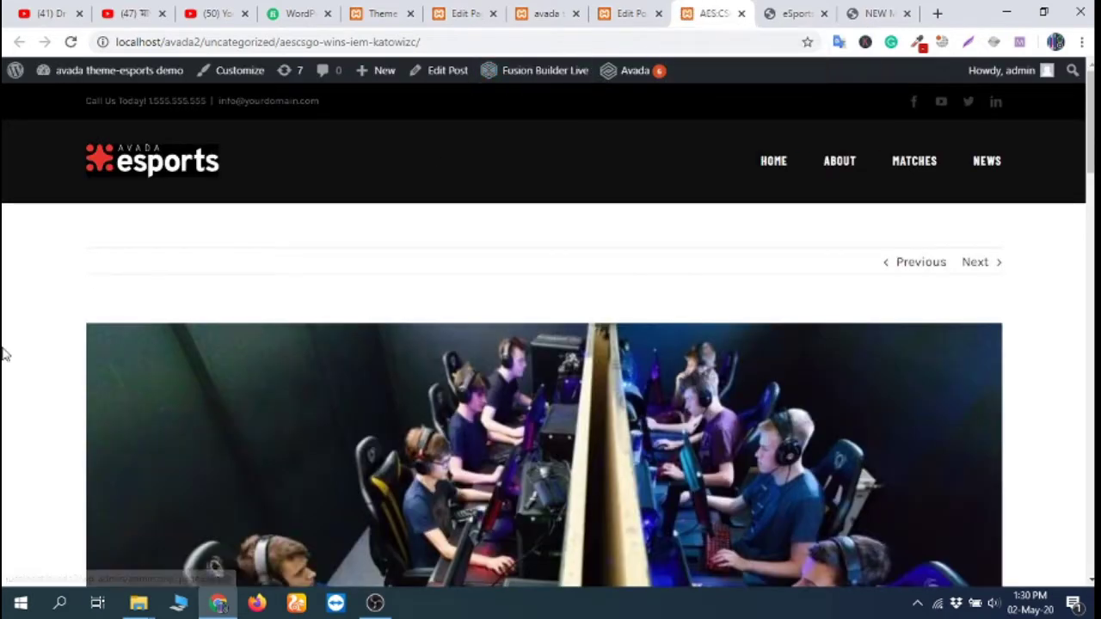
{"action": "scroll", "coordinate": [4, 352], "scroll_direction": "down", "scroll_amount": 5}
{"action": "scroll", "coordinate": [4, 353], "scroll_direction": "down", "scroll_amount": 3}
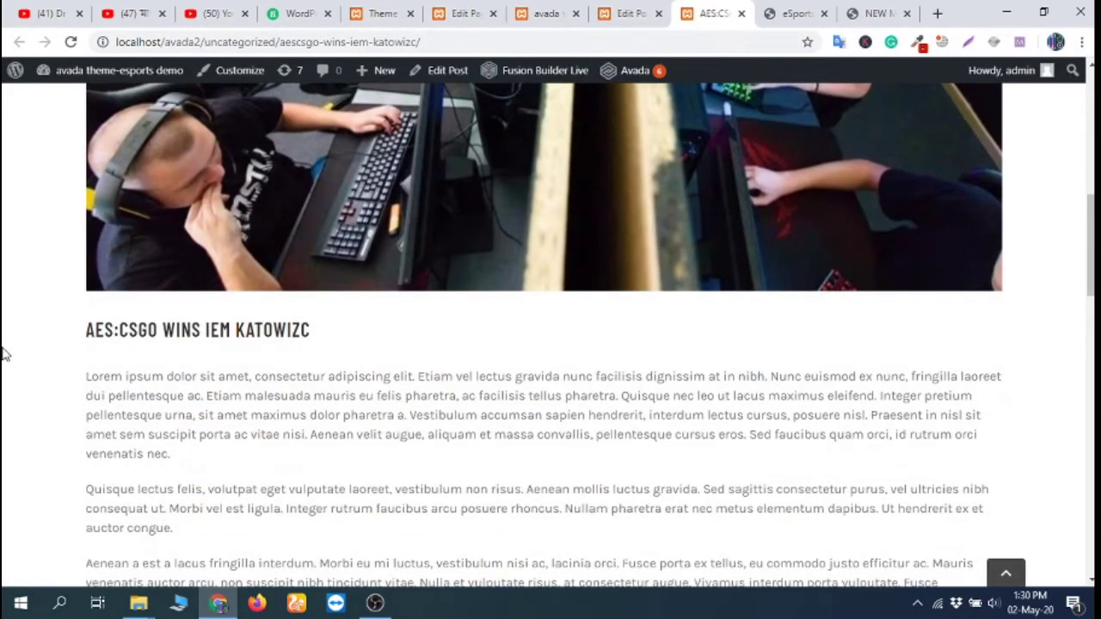
{"action": "scroll", "coordinate": [5, 352], "scroll_direction": "down", "scroll_amount": 5}
{"action": "scroll", "coordinate": [4, 352], "scroll_direction": "up", "scroll_amount": 7}
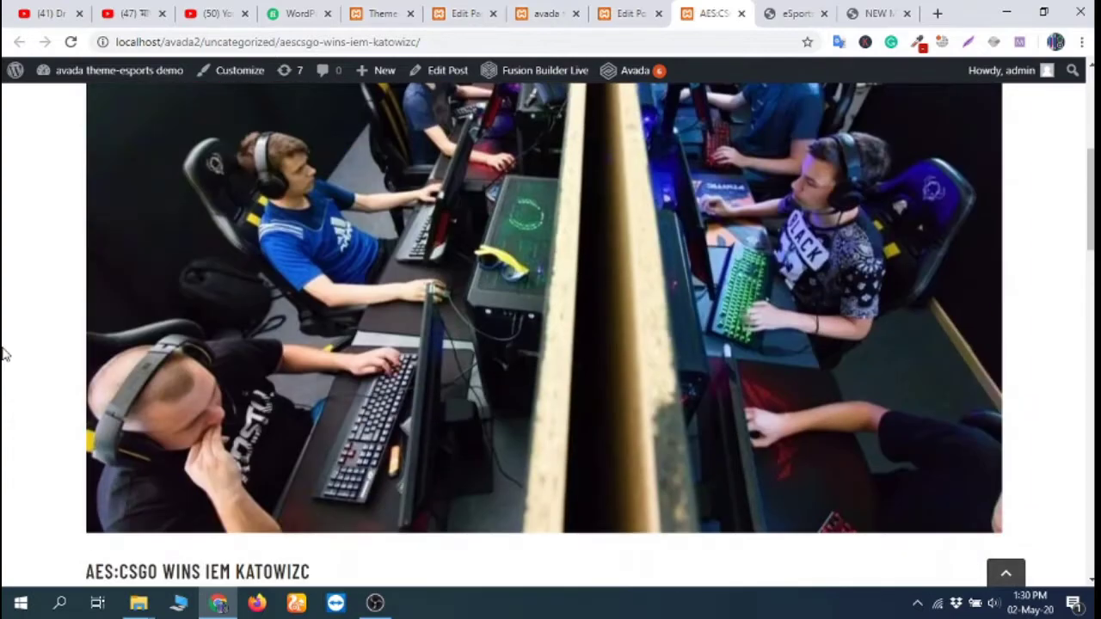
{"action": "scroll", "coordinate": [4, 353], "scroll_direction": "up", "scroll_amount": 3}
{"action": "scroll", "coordinate": [4, 352], "scroll_direction": "up", "scroll_amount": 2}
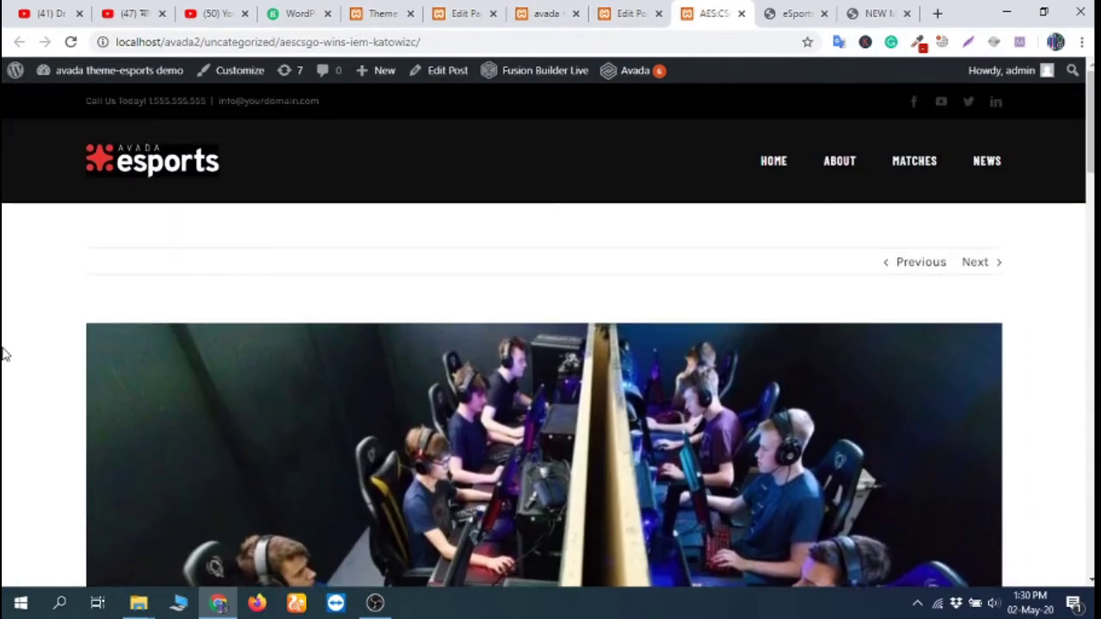
{"action": "scroll", "coordinate": [4, 354], "scroll_direction": "down", "scroll_amount": 5}
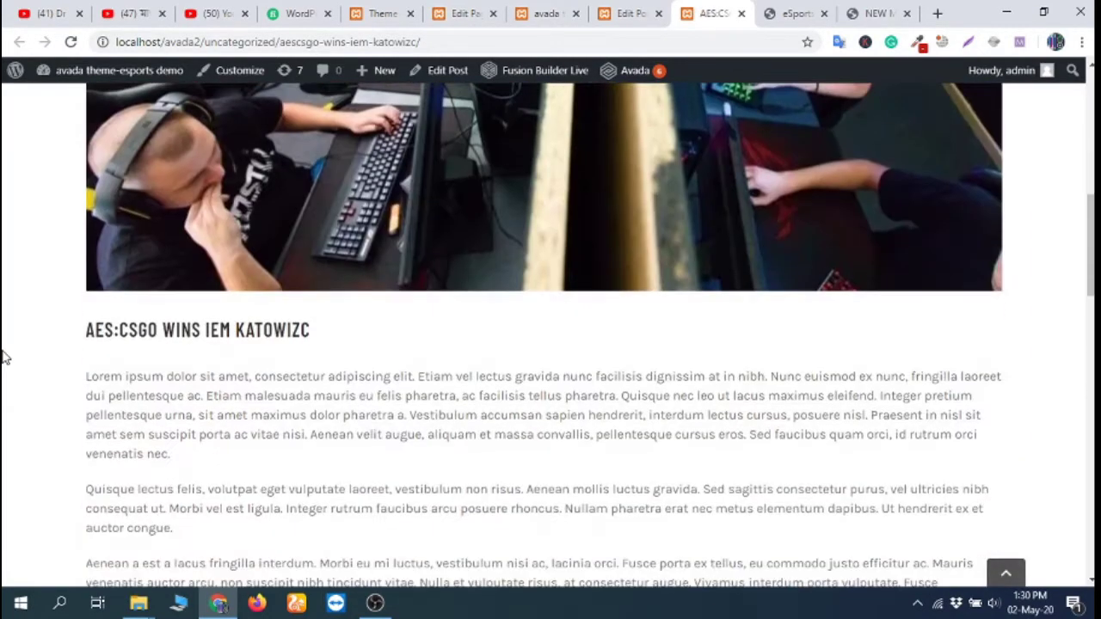
{"action": "scroll", "coordinate": [5, 357], "scroll_direction": "up", "scroll_amount": 5}
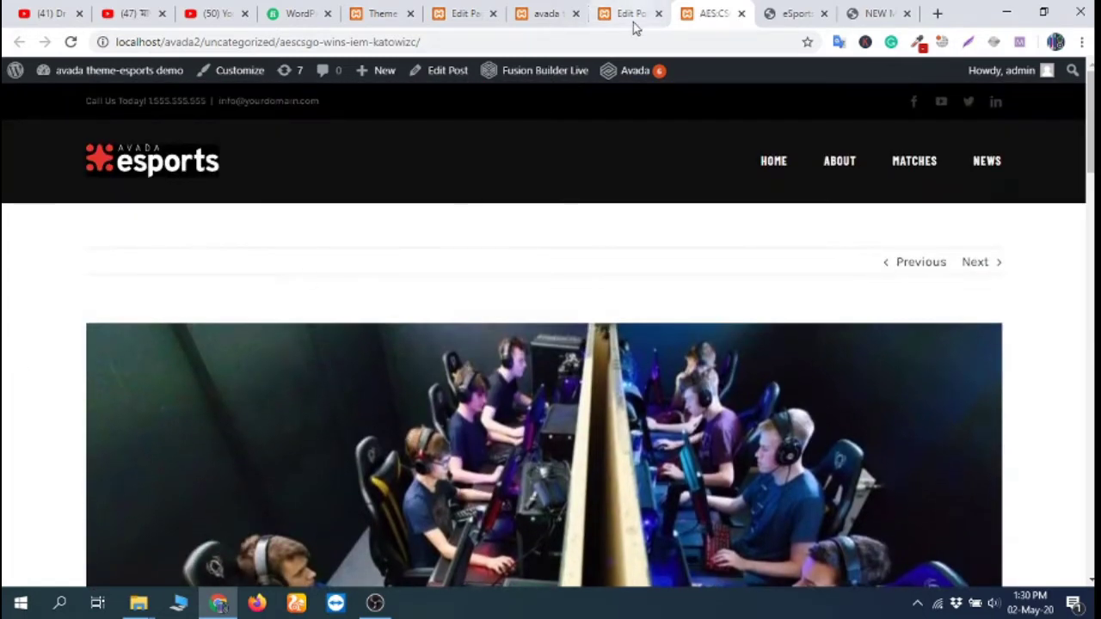
- Compare the eSports demo's Latest News cards with the local site, then return to the AES:CSGO editor
{"action": "left_click", "coordinate": [630, 14]}
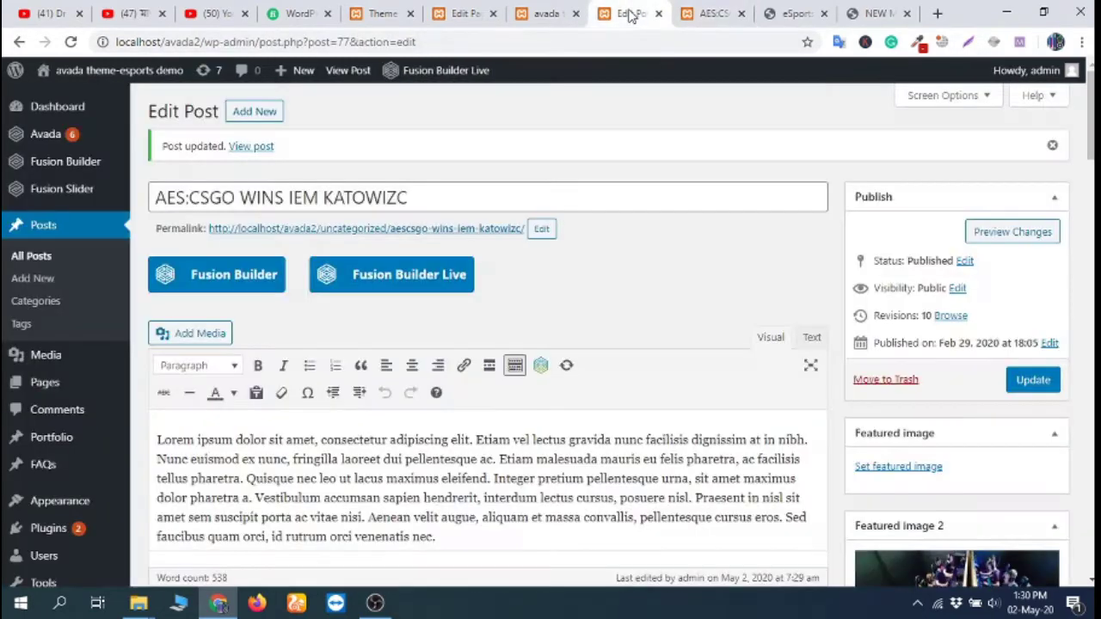
{"action": "left_click", "coordinate": [554, 12]}
{"action": "left_click", "coordinate": [795, 12]}
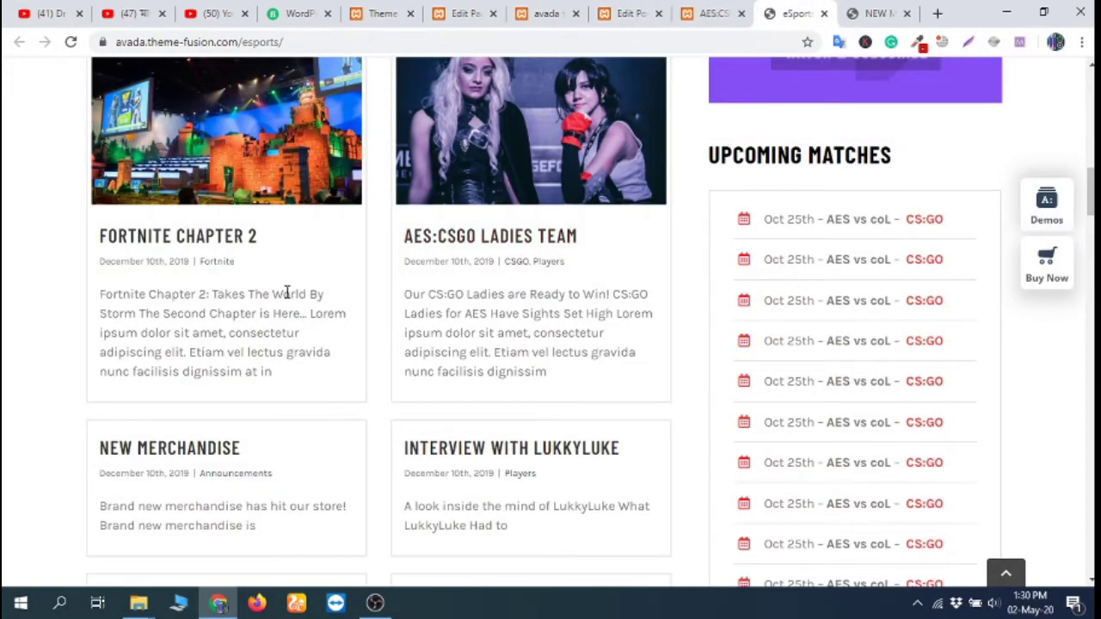
{"action": "scroll", "coordinate": [318, 415], "scroll_direction": "down", "scroll_amount": 1}
{"action": "scroll", "coordinate": [344, 395], "scroll_direction": "down", "scroll_amount": 2}
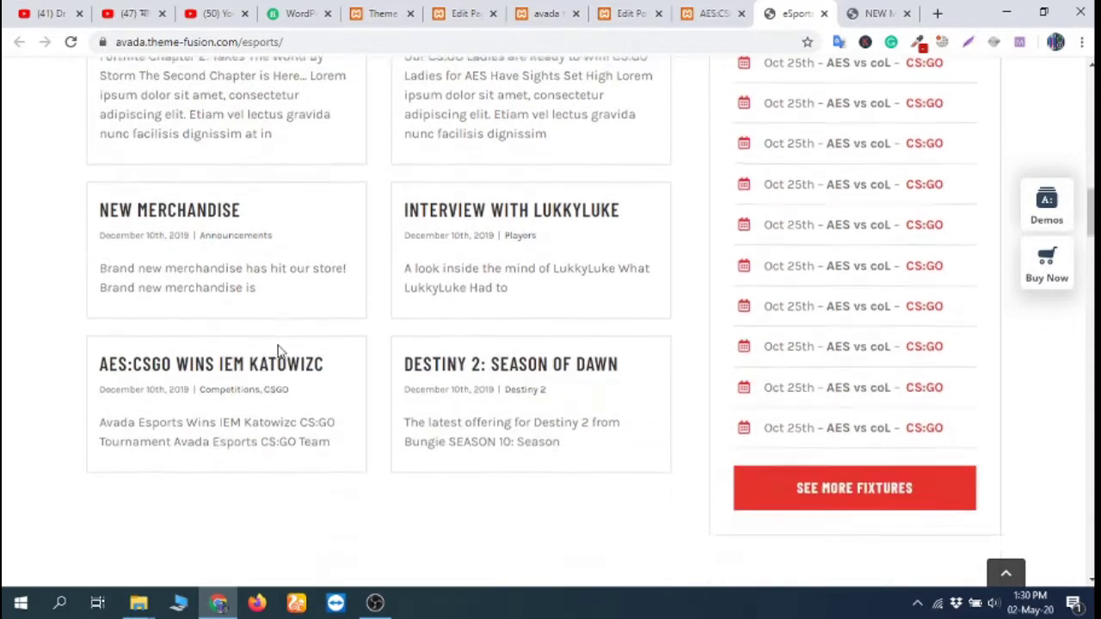
{"action": "scroll", "coordinate": [351, 369], "scroll_direction": "up", "scroll_amount": 3}
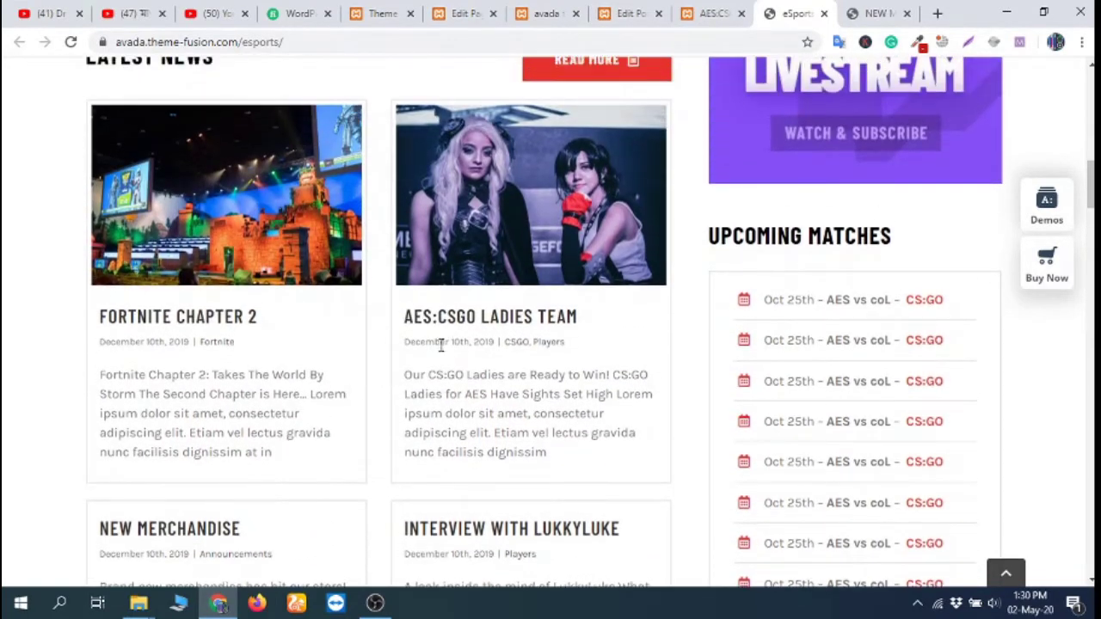
{"action": "left_click", "coordinate": [712, 13]}
{"action": "left_click", "coordinate": [789, 13]}
{"action": "left_click", "coordinate": [710, 13]}
{"action": "left_click", "coordinate": [645, 10]}
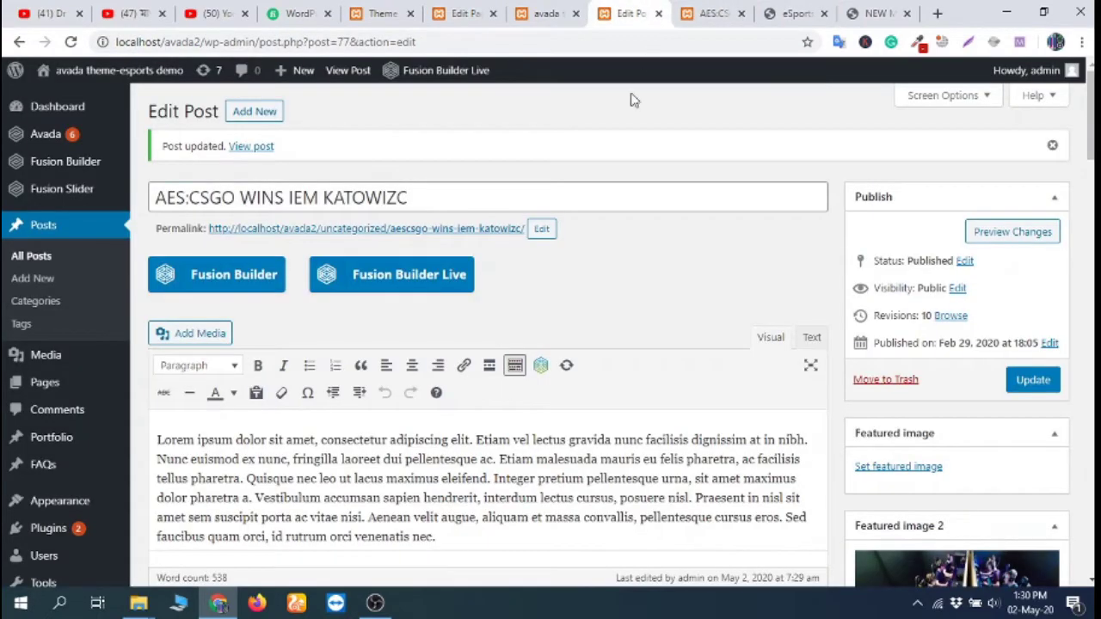
- Recheck the AES:CSGO featured image boxes, then return to the local home page
{"action": "left_click", "coordinate": [709, 13]}
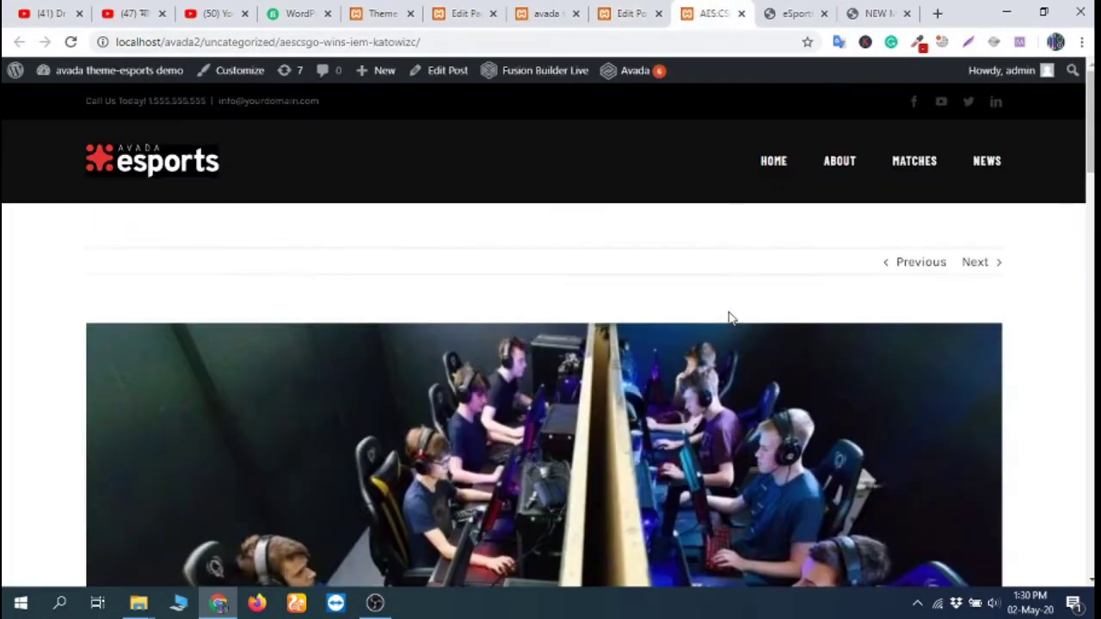
{"action": "left_click", "coordinate": [637, 9]}
{"action": "scroll", "coordinate": [829, 269], "scroll_direction": "down", "scroll_amount": 5}
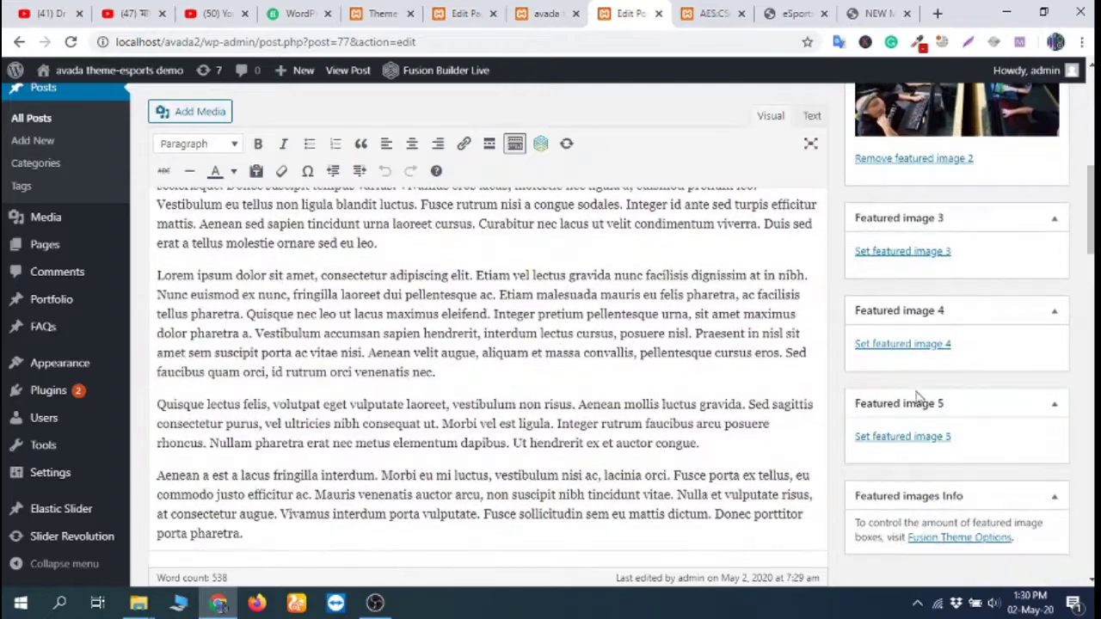
{"action": "scroll", "coordinate": [952, 520], "scroll_direction": "up", "scroll_amount": 6}
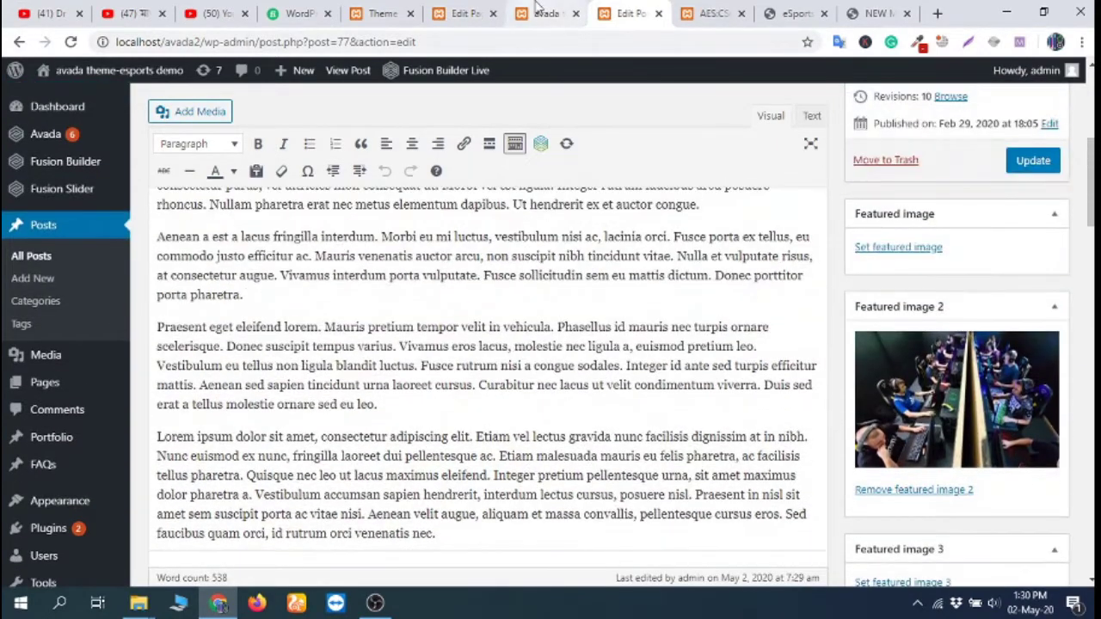
{"action": "left_click", "coordinate": [563, 12]}
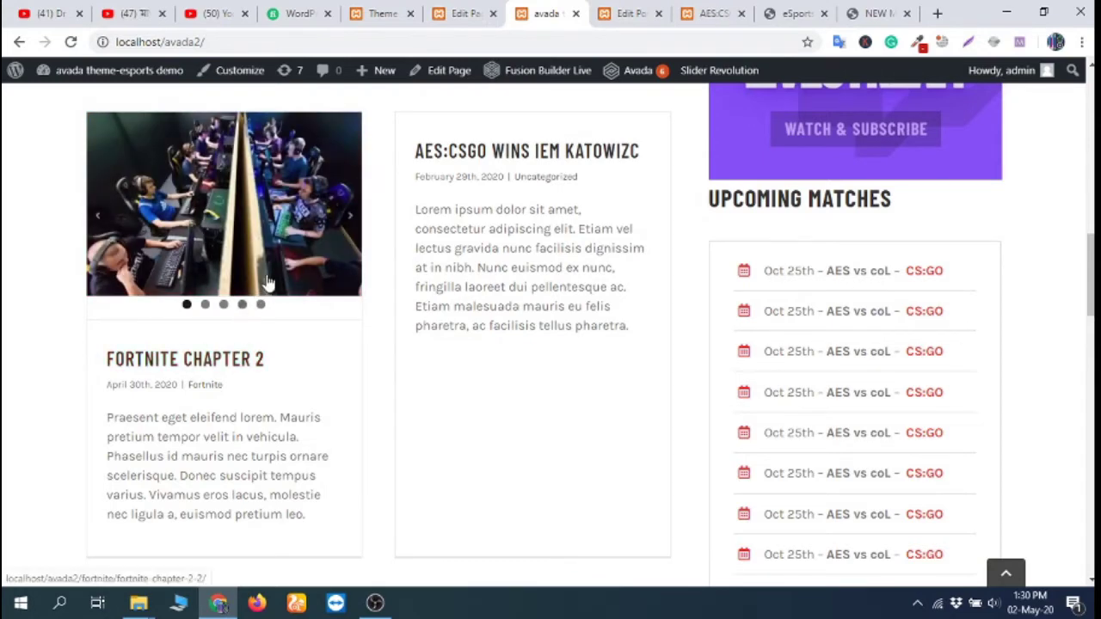
{"action": "left_click", "coordinate": [348, 220]}
{"action": "left_click", "coordinate": [348, 219]}
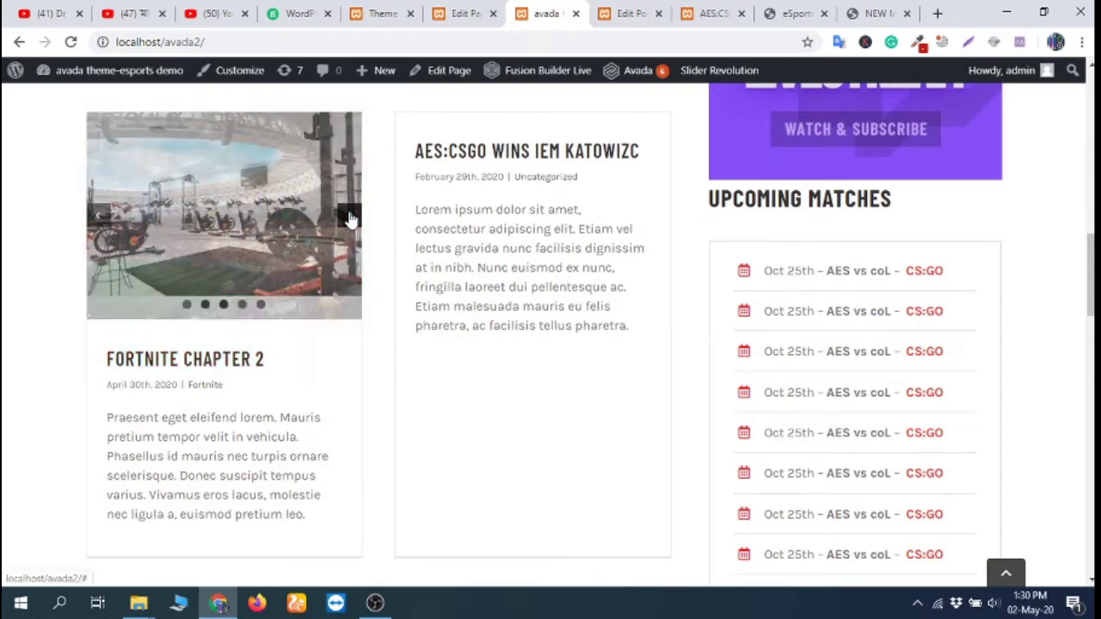
{"action": "left_click", "coordinate": [349, 219]}
{"action": "left_click", "coordinate": [349, 220]}
{"action": "left_click", "coordinate": [348, 219]}
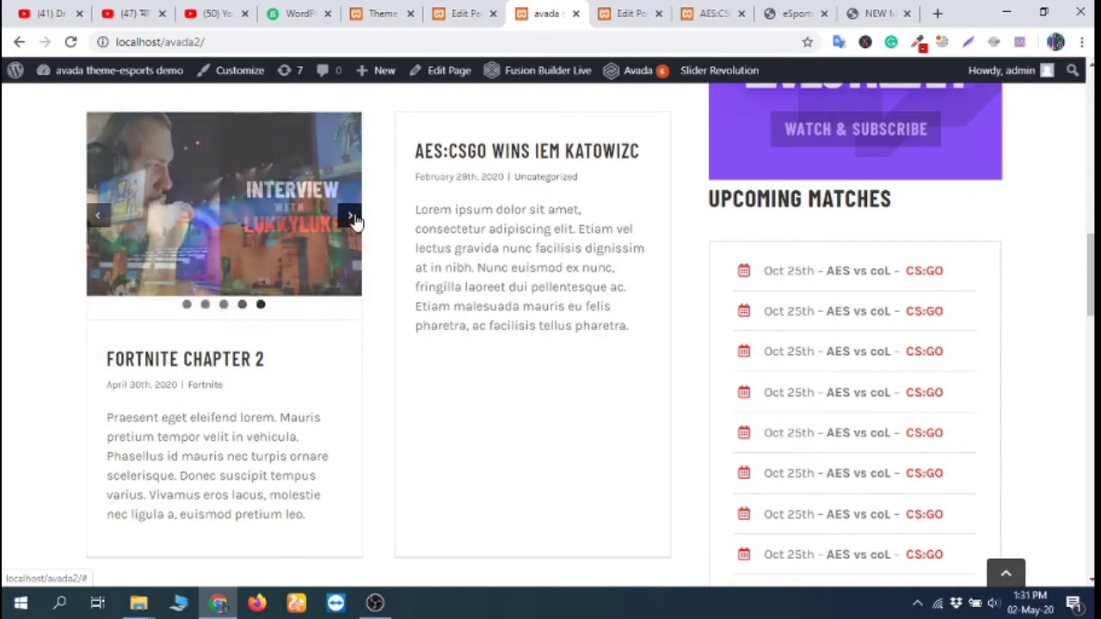
{"action": "left_click", "coordinate": [349, 221]}
{"action": "left_click", "coordinate": [349, 221]}
{"action": "left_click", "coordinate": [349, 221]}
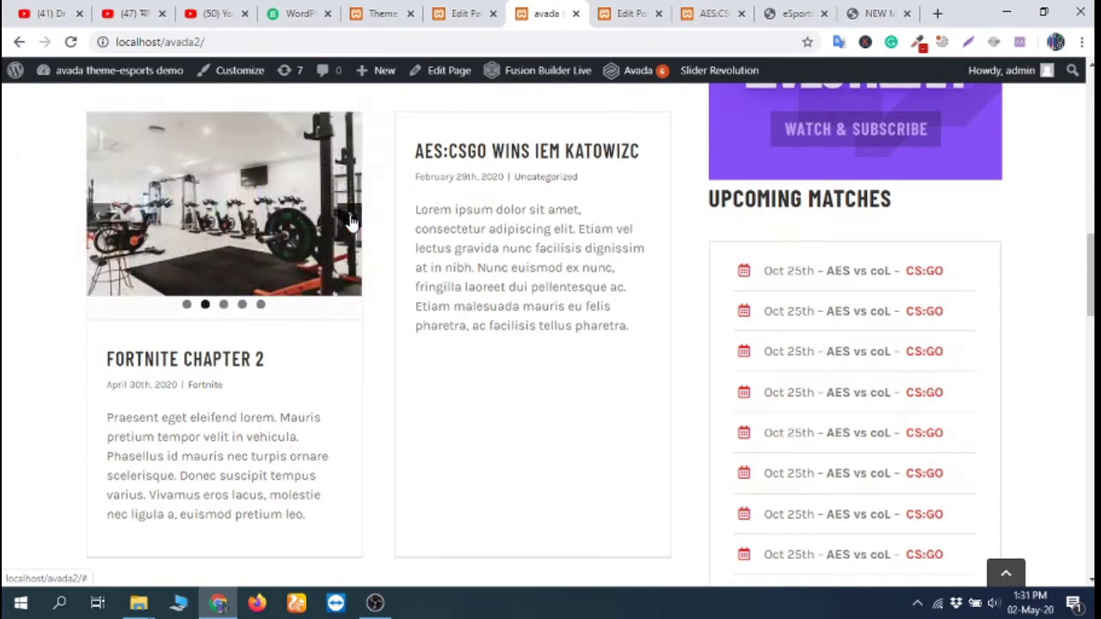
{"action": "left_click", "coordinate": [349, 221]}
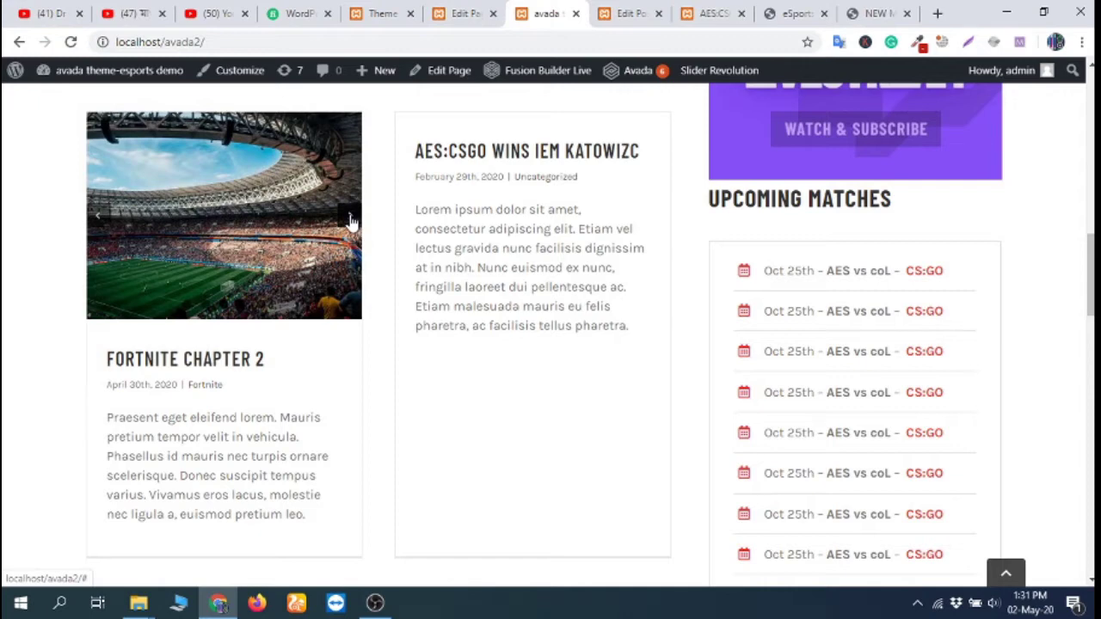
{"action": "left_click", "coordinate": [349, 221]}
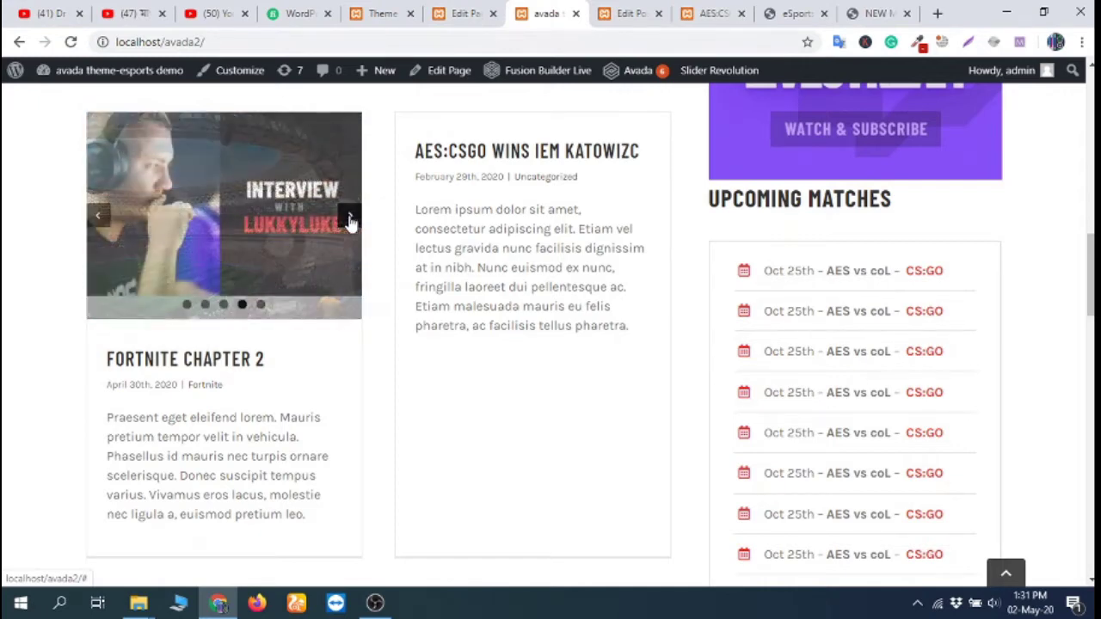
{"action": "left_click", "coordinate": [349, 221]}
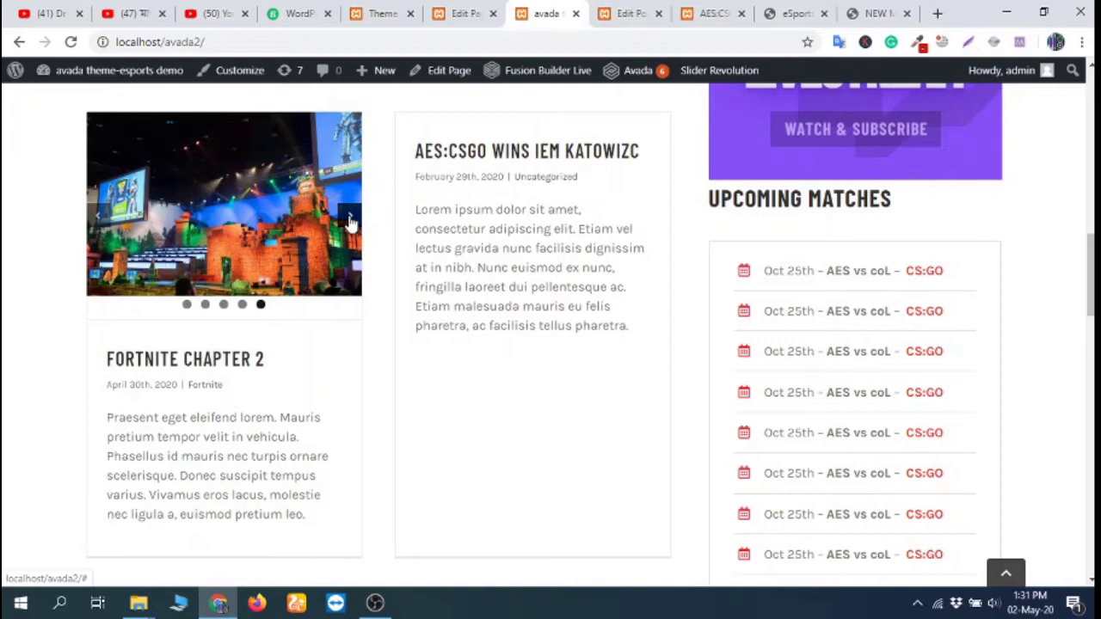
{"action": "left_click", "coordinate": [349, 221]}
{"action": "left_click", "coordinate": [349, 221]}
{"action": "left_click", "coordinate": [349, 221]}
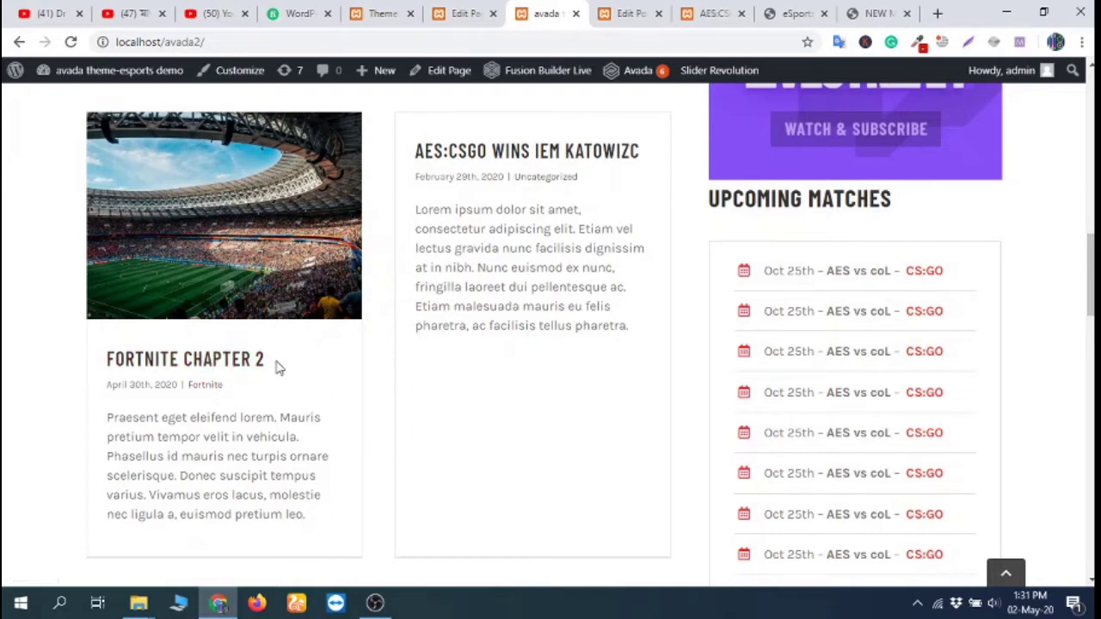
- Open the Fortnite Chapter 2 post in a new tab
{"action": "right_click", "coordinate": [201, 365]}
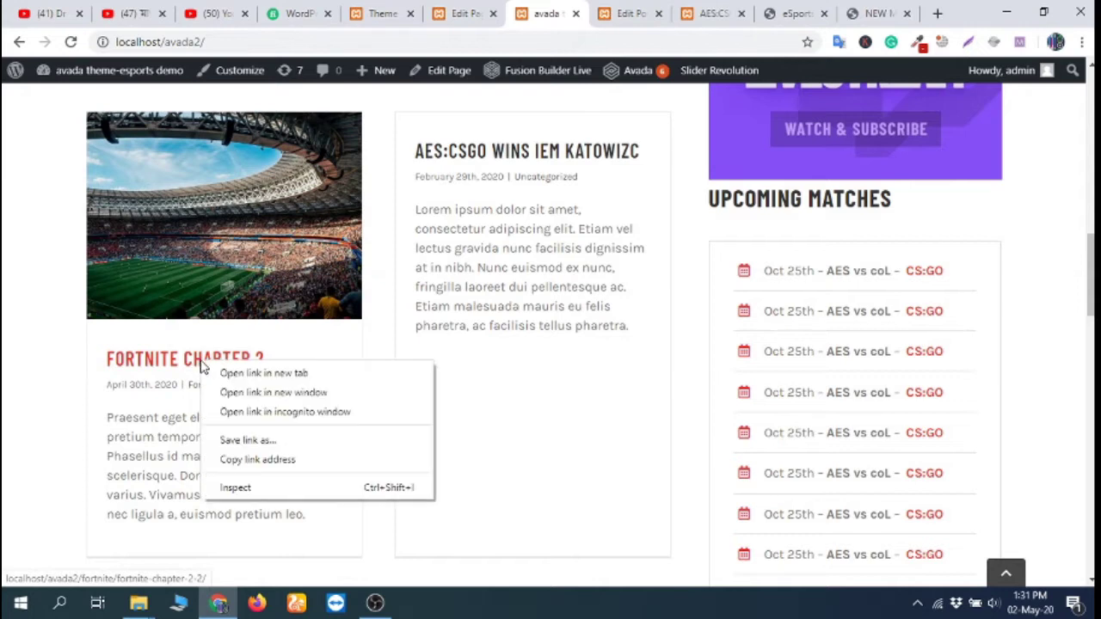
{"action": "left_click", "coordinate": [282, 381]}
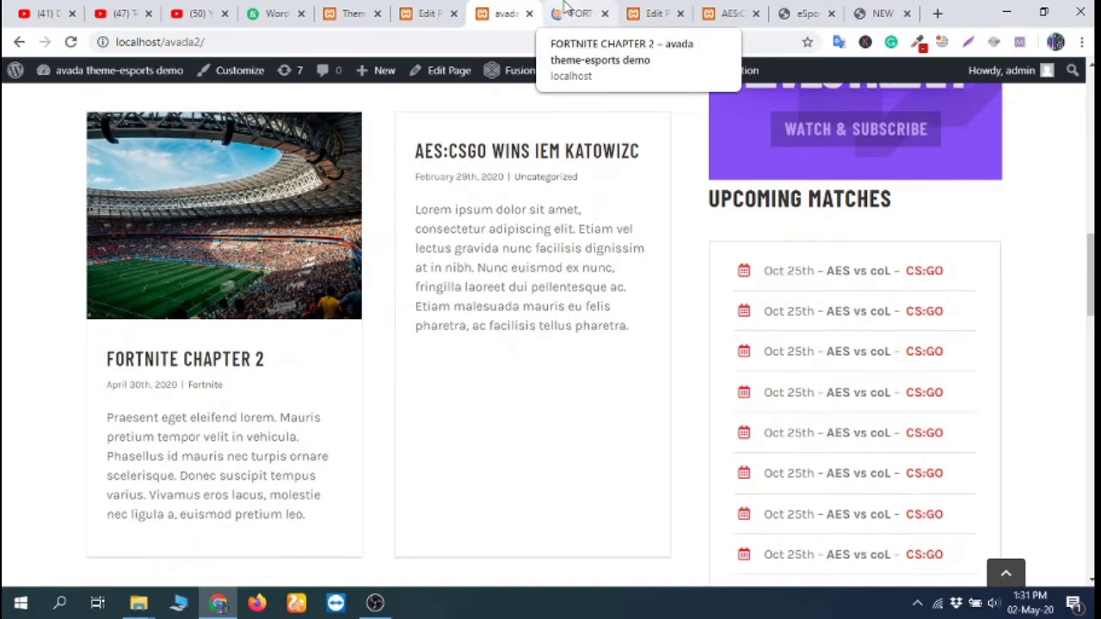
{"action": "left_click", "coordinate": [564, 7]}
- Advance the Fortnite post's image slider through four more photos
{"action": "scroll", "coordinate": [577, 255], "scroll_direction": "down", "scroll_amount": 4}
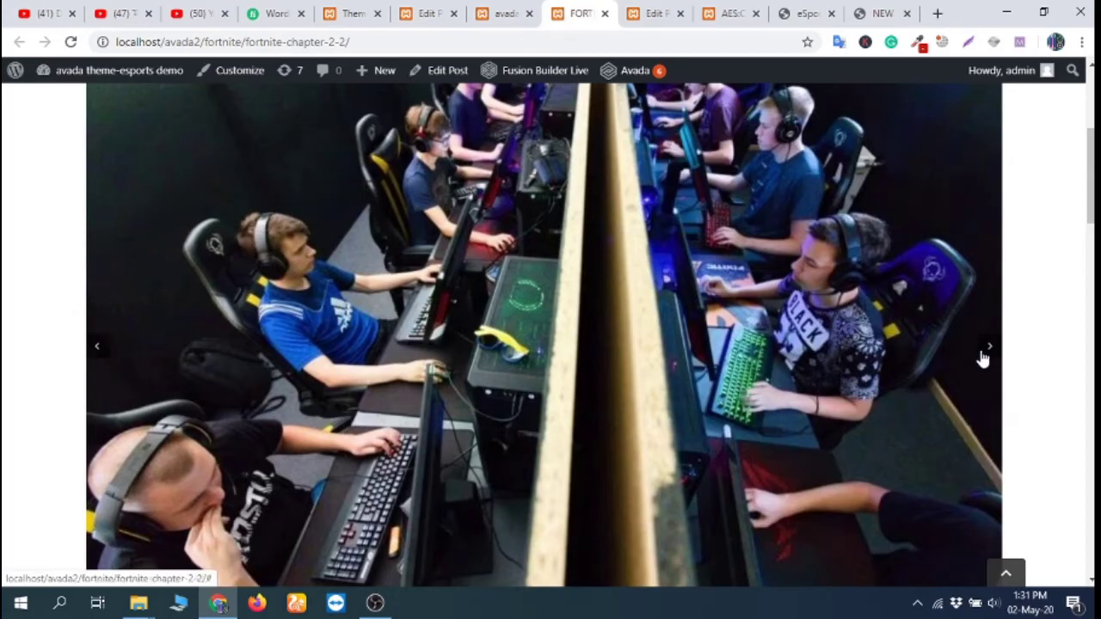
{"action": "left_click", "coordinate": [989, 353]}
{"action": "left_click", "coordinate": [988, 354]}
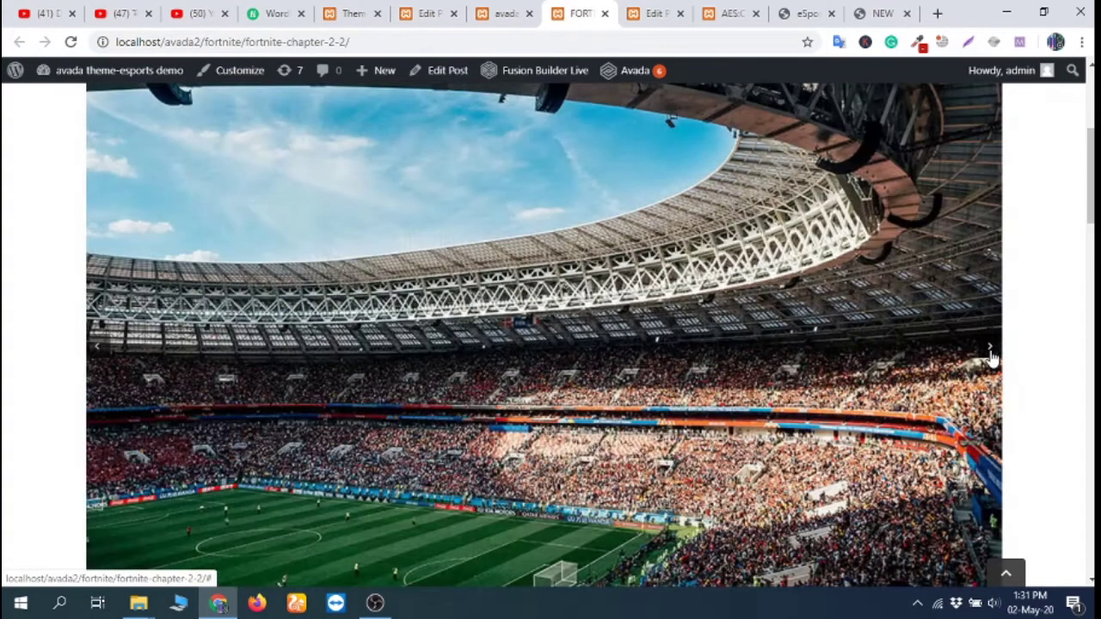
{"action": "left_click", "coordinate": [989, 353]}
{"action": "left_click", "coordinate": [989, 353]}
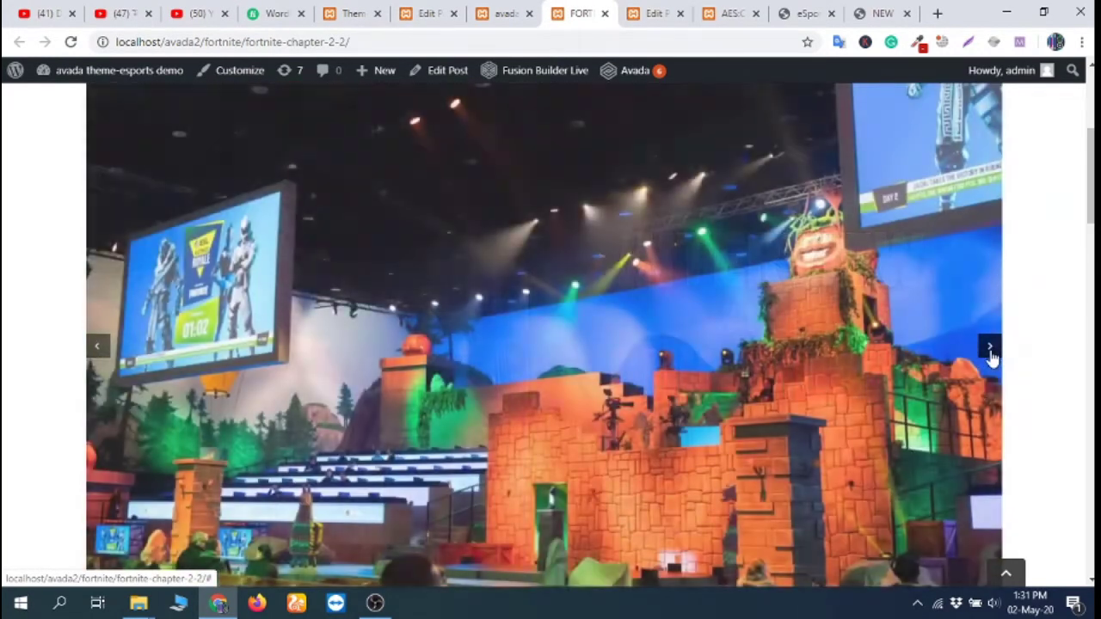
{"action": "scroll", "coordinate": [572, 401], "scroll_direction": "down", "scroll_amount": 3}
{"action": "scroll", "coordinate": [572, 401], "scroll_direction": "up", "scroll_amount": 6}
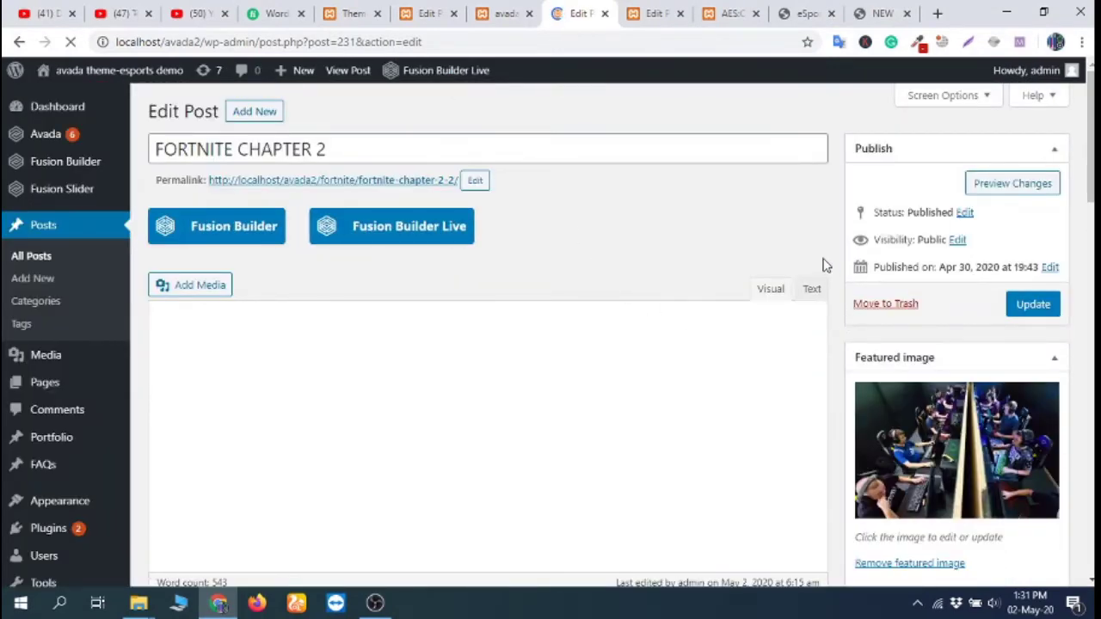
- Scroll the Fortnite Chapter 2 editor sidebar through Featured image 1 to Featured image 5
{"action": "scroll", "coordinate": [832, 260], "scroll_direction": "down", "scroll_amount": 2}
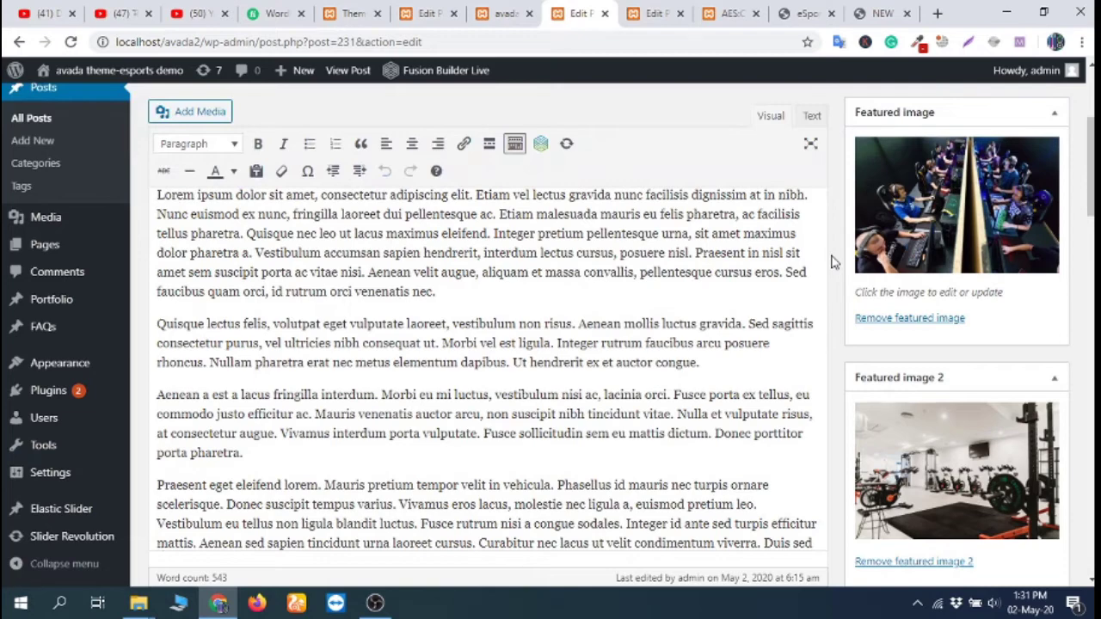
{"action": "scroll", "coordinate": [832, 261], "scroll_direction": "up", "scroll_amount": 1}
{"action": "scroll", "coordinate": [832, 261], "scroll_direction": "up", "scroll_amount": 2}
{"action": "scroll", "coordinate": [832, 261], "scroll_direction": "down", "scroll_amount": 2}
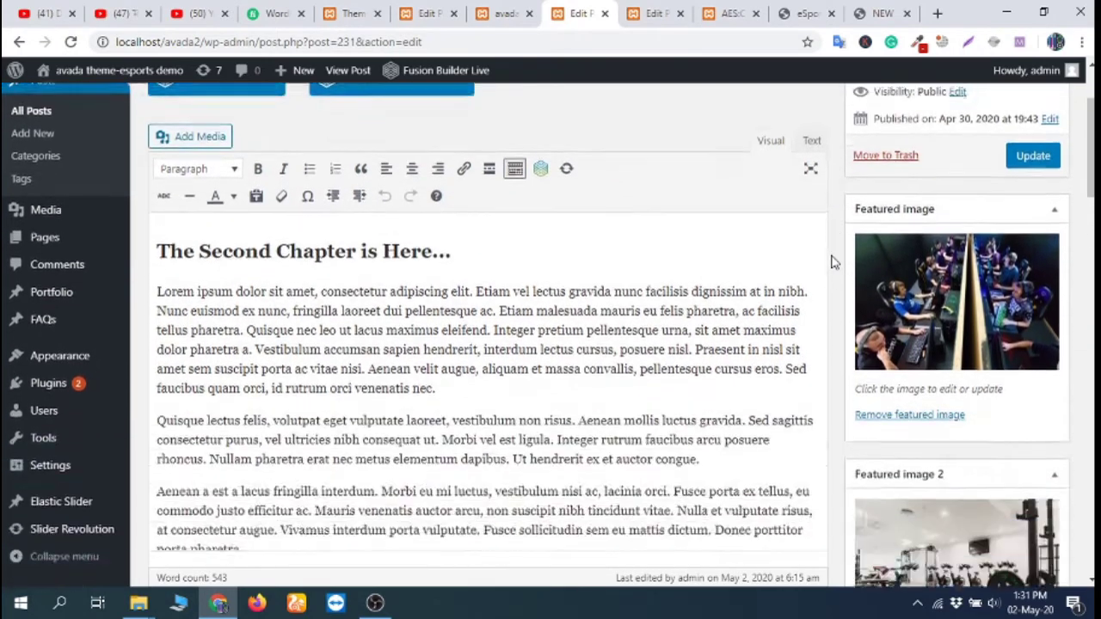
{"action": "scroll", "coordinate": [846, 283], "scroll_direction": "down", "scroll_amount": 1}
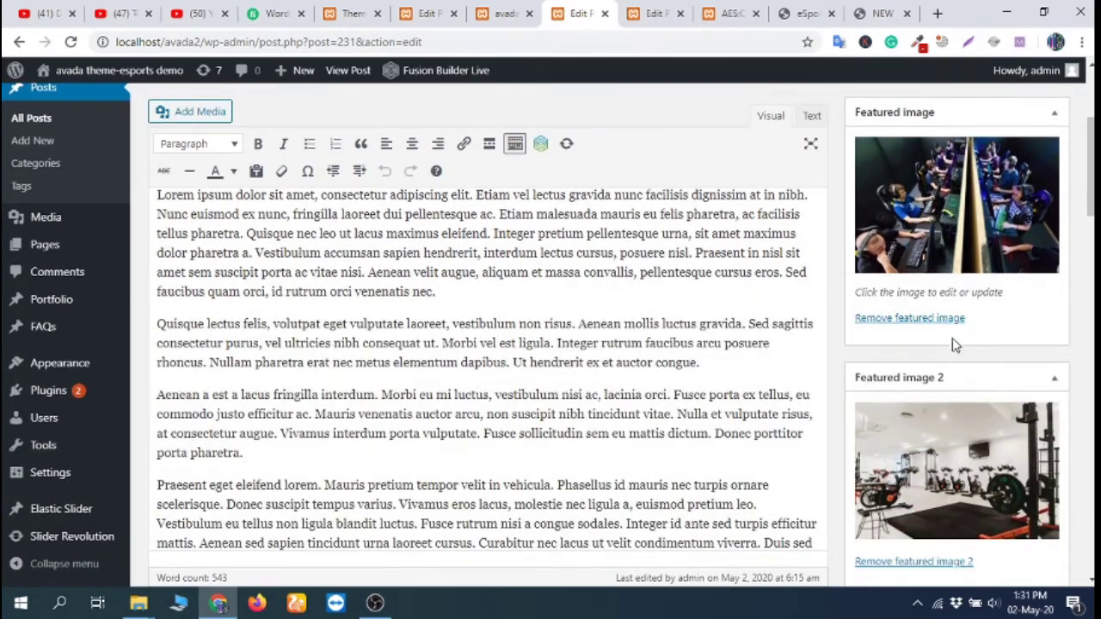
{"action": "scroll", "coordinate": [930, 258], "scroll_direction": "down", "scroll_amount": 2}
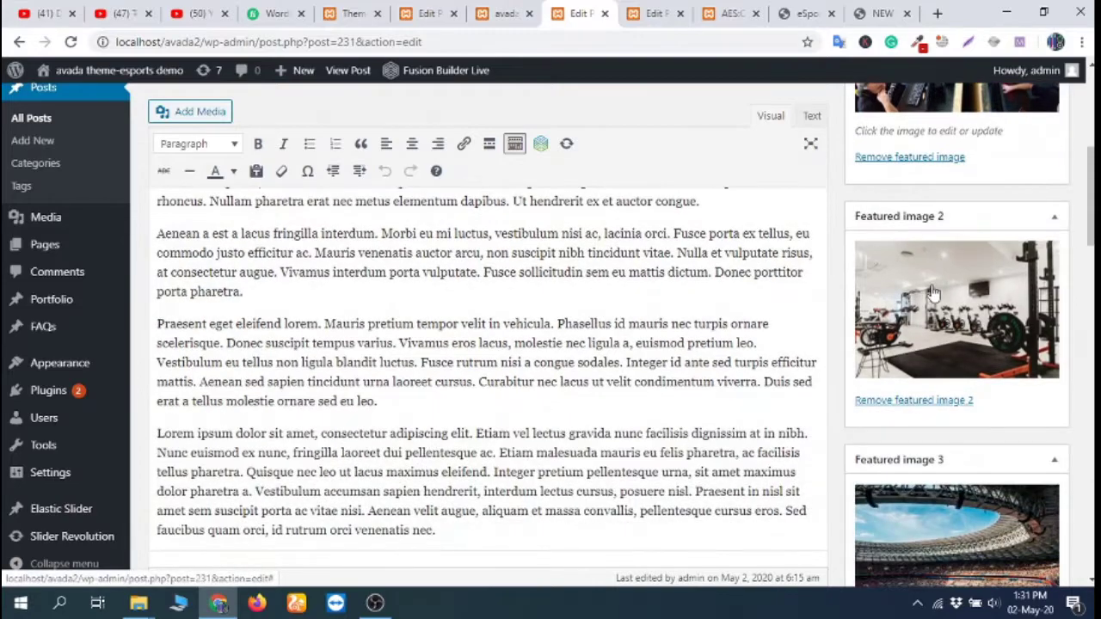
{"action": "scroll", "coordinate": [946, 348], "scroll_direction": "down", "scroll_amount": 4}
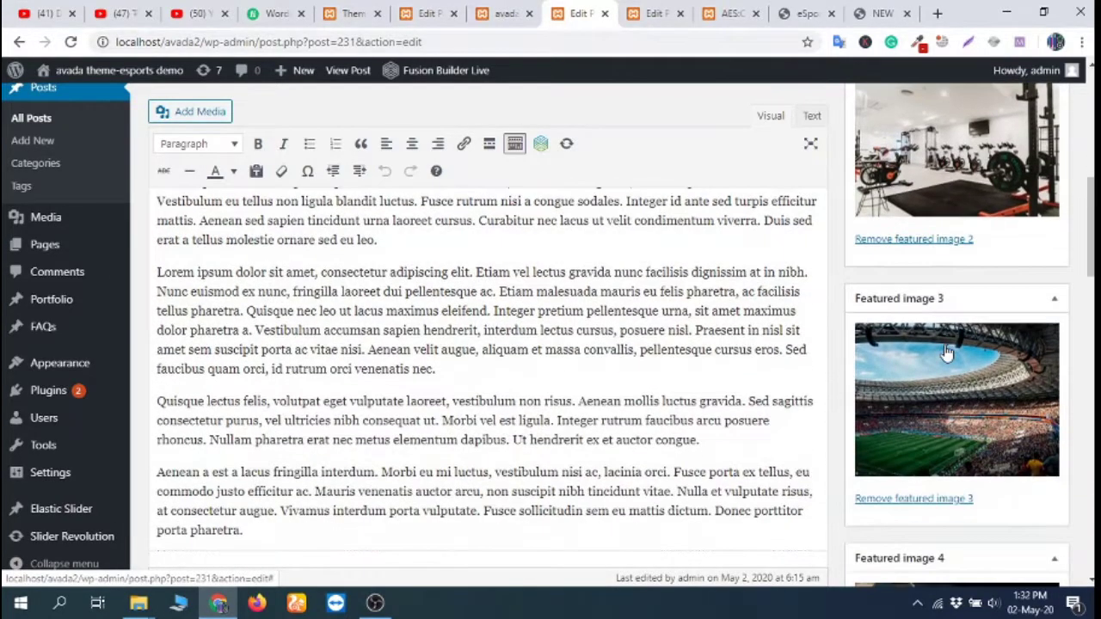
{"action": "scroll", "coordinate": [946, 351], "scroll_direction": "down", "scroll_amount": 4}
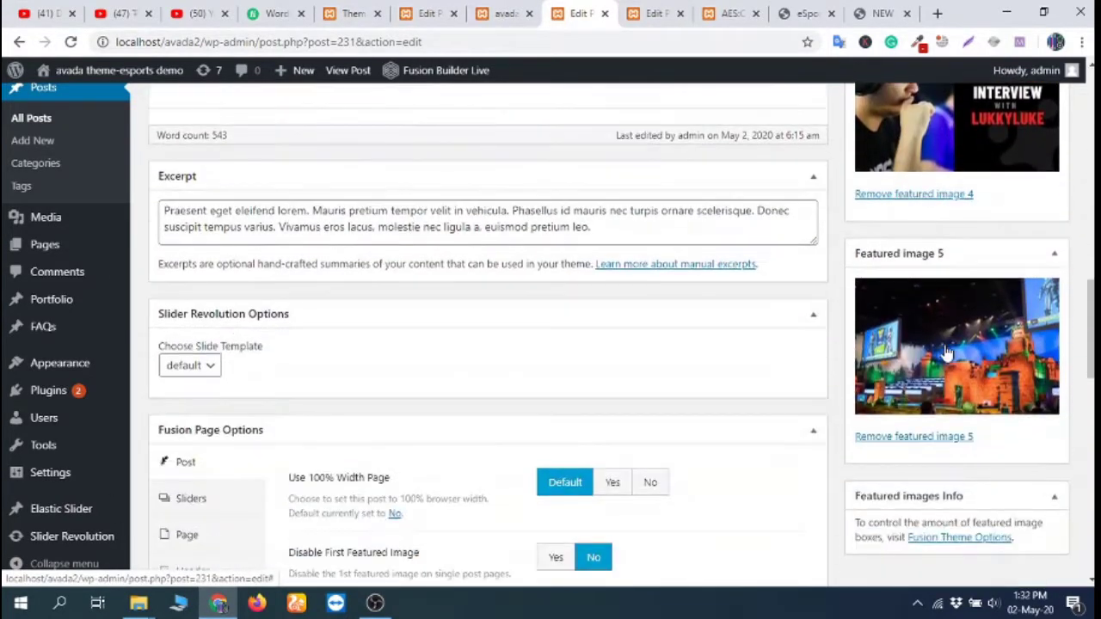
{"action": "scroll", "coordinate": [946, 353], "scroll_direction": "up", "scroll_amount": 1}
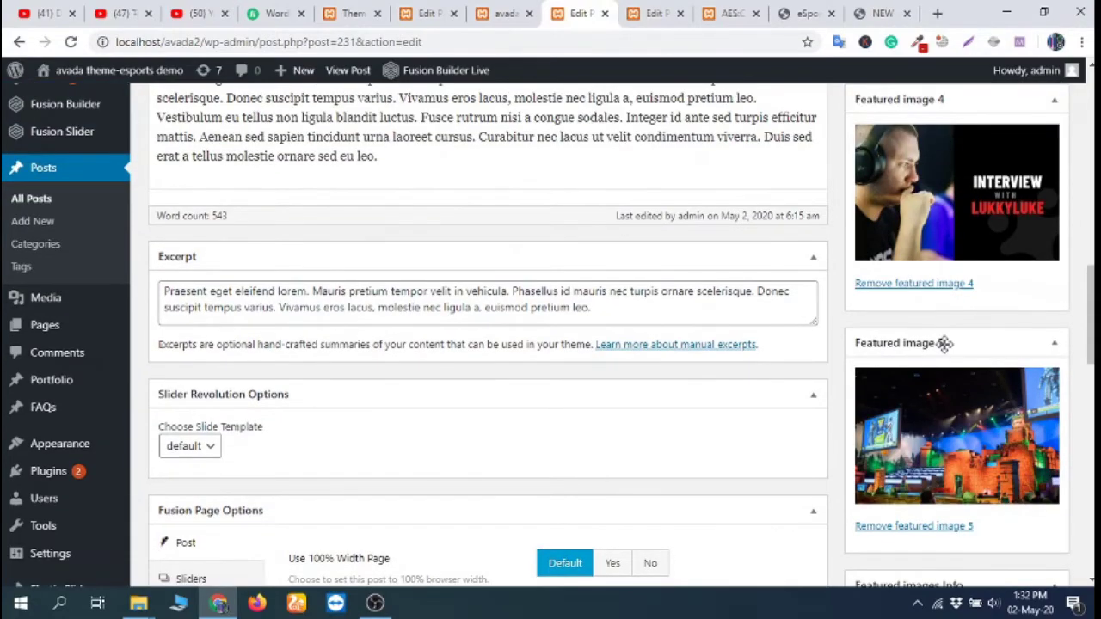
{"action": "scroll", "coordinate": [944, 343], "scroll_direction": "up", "scroll_amount": 4}
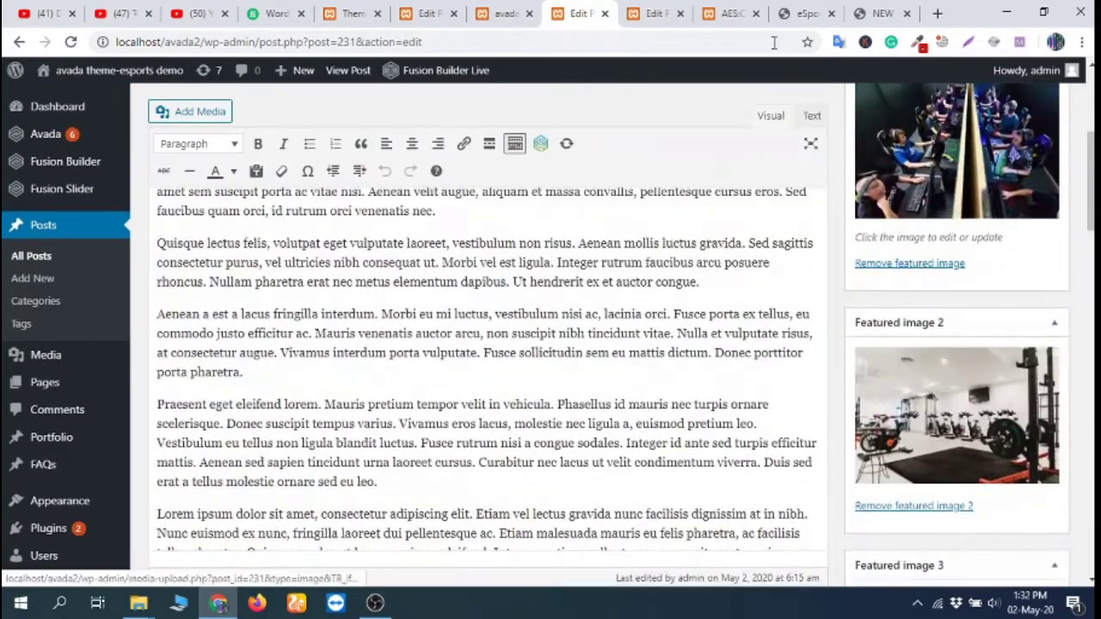
{"action": "left_click", "coordinate": [516, 11]}
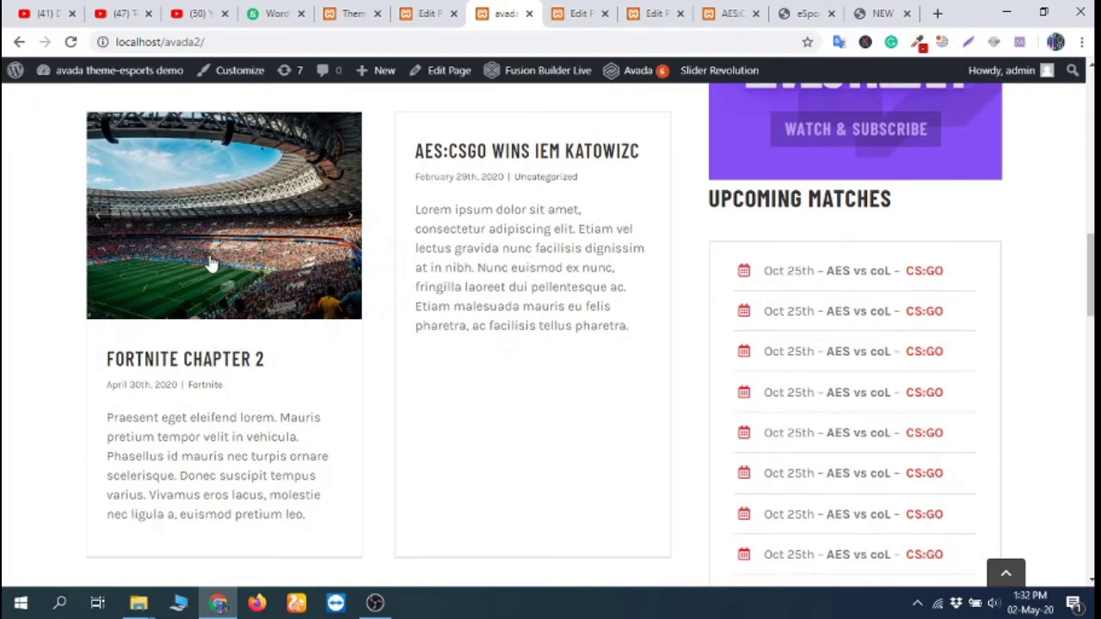
{"action": "left_click", "coordinate": [350, 221]}
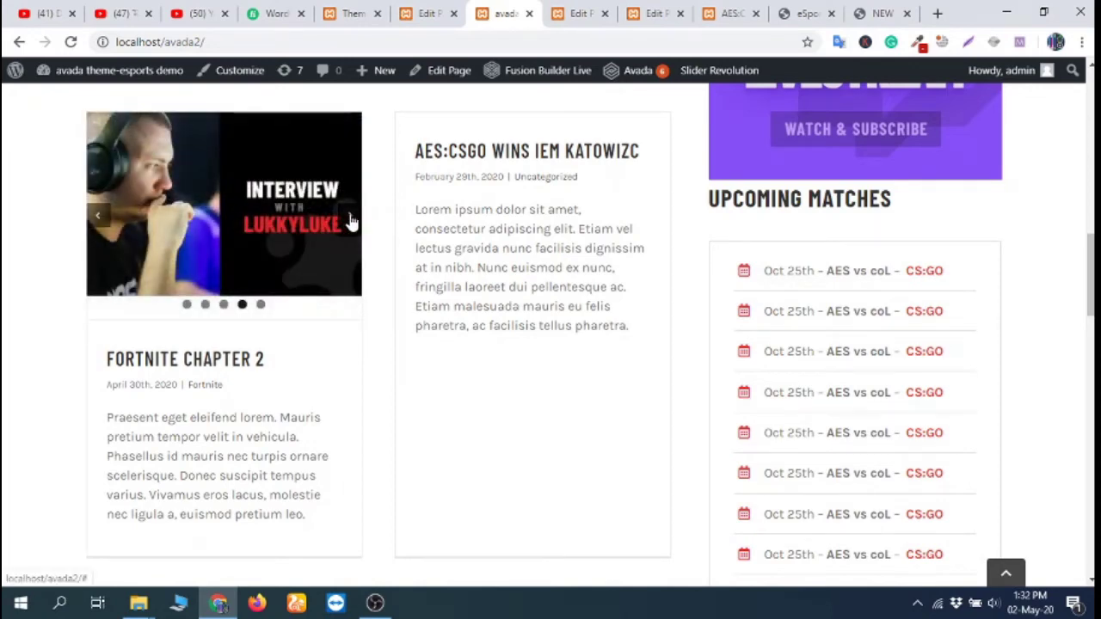
{"action": "left_click", "coordinate": [349, 222]}
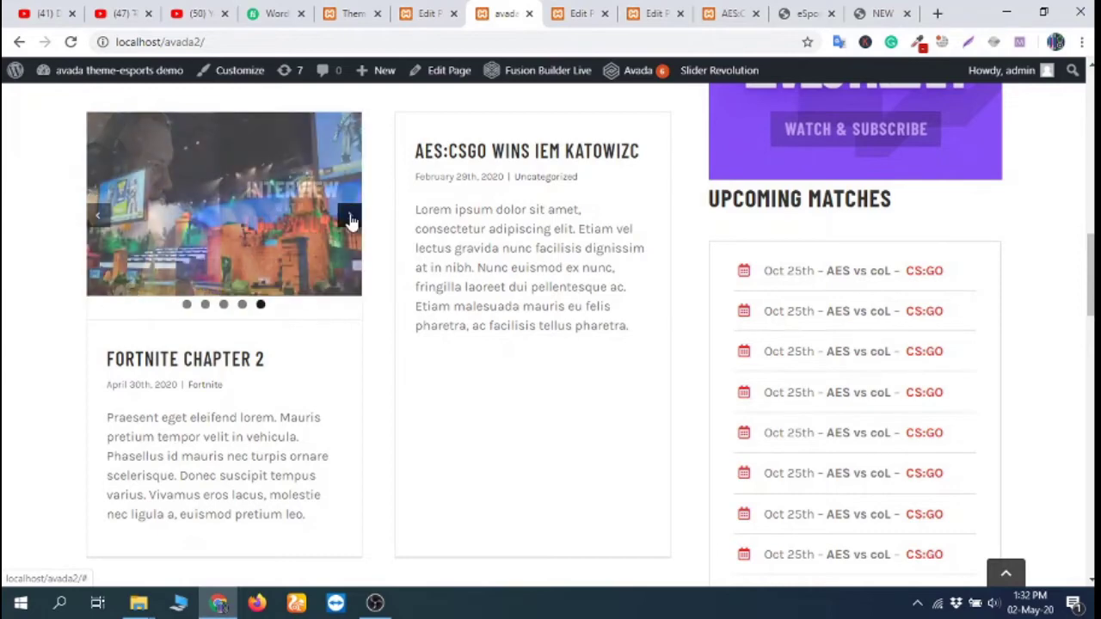
{"action": "left_click", "coordinate": [349, 222]}
{"action": "left_click", "coordinate": [350, 222]}
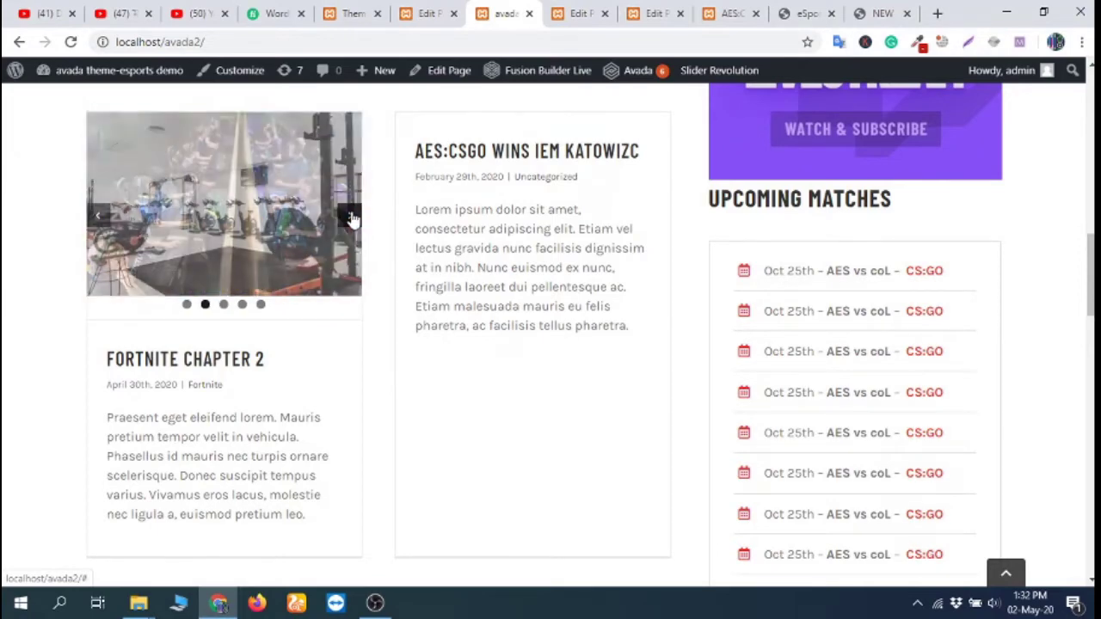
{"action": "left_click", "coordinate": [349, 222]}
{"action": "left_click", "coordinate": [349, 222]}
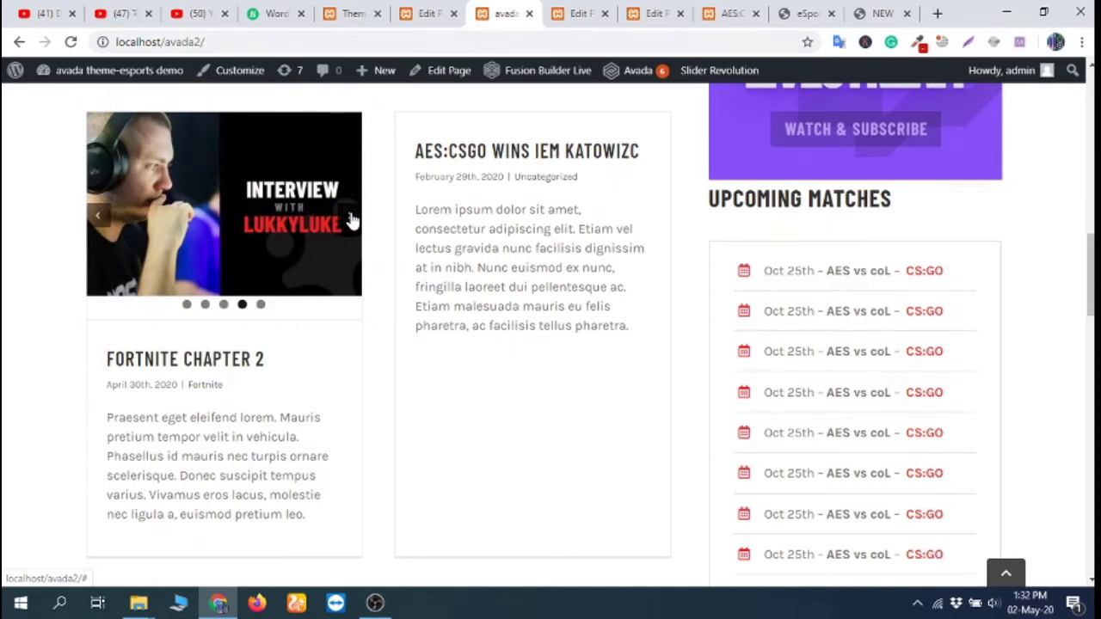
{"action": "scroll", "coordinate": [351, 243], "scroll_direction": "up", "scroll_amount": 2}
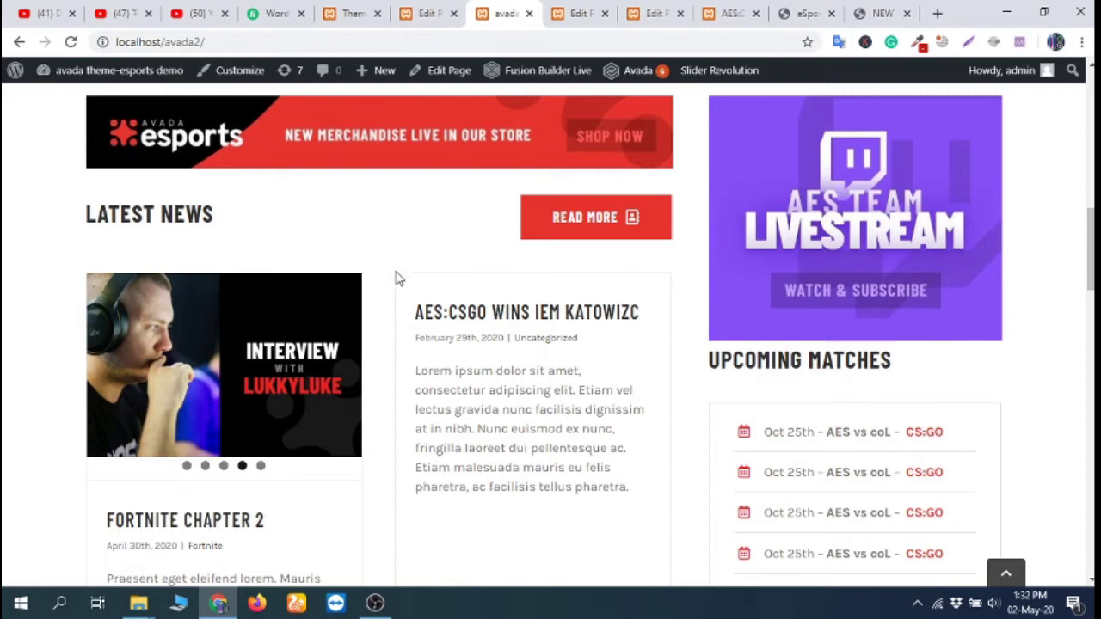
{"action": "scroll", "coordinate": [398, 344], "scroll_direction": "down", "scroll_amount": 1}
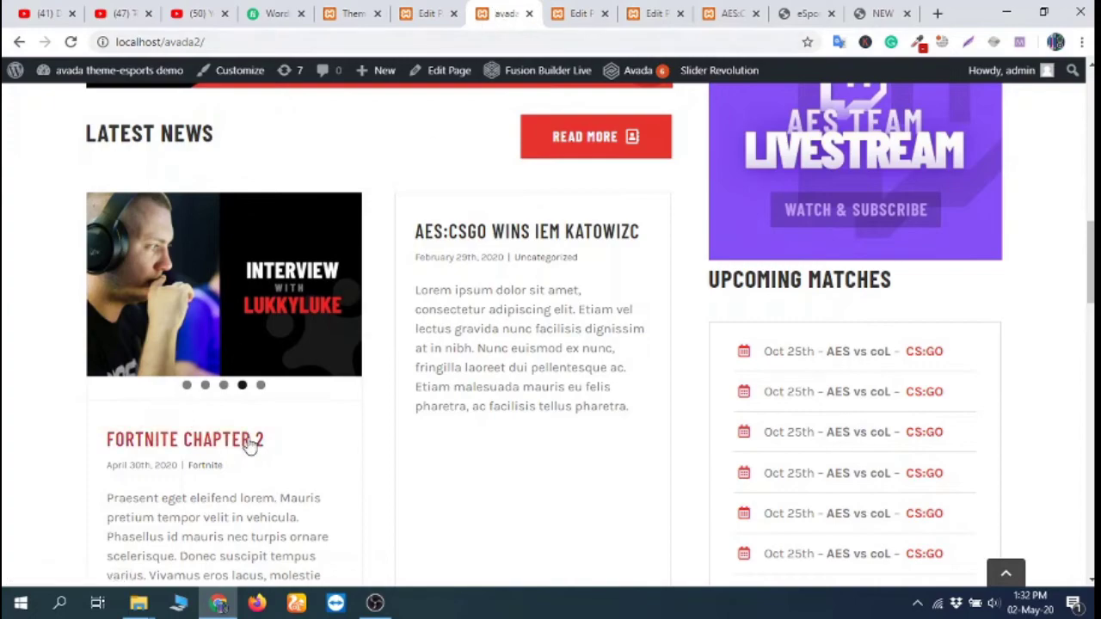
- Remove the Fortnite Chapter 2 post's first featured image and update the post
{"action": "left_click", "coordinate": [582, 9]}
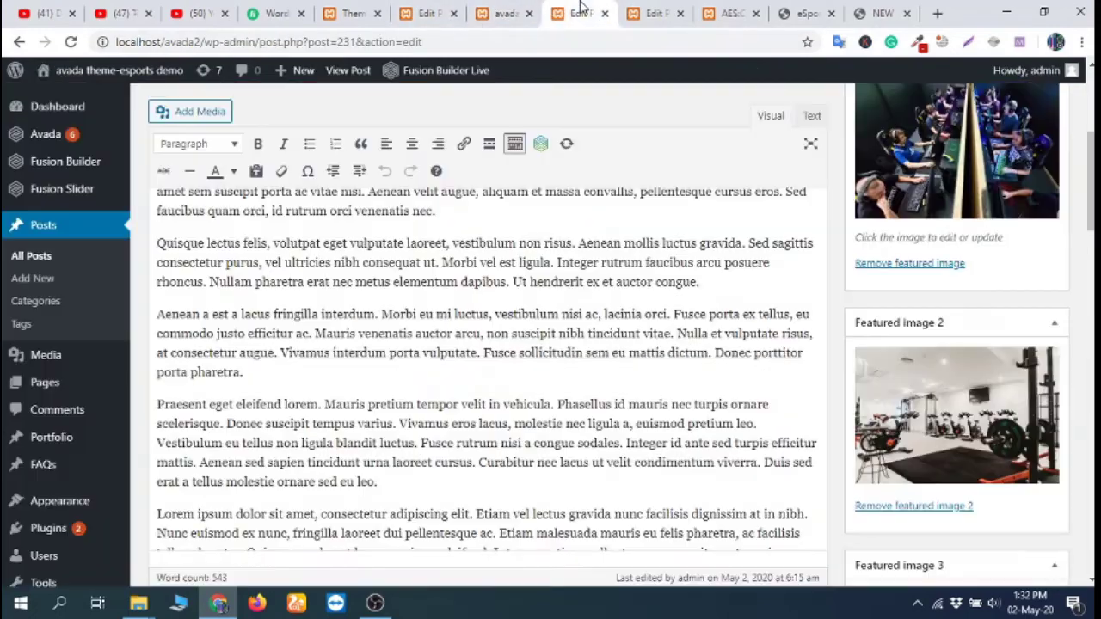
{"action": "scroll", "coordinate": [857, 309], "scroll_direction": "up", "scroll_amount": 4}
{"action": "scroll", "coordinate": [1046, 363], "scroll_direction": "down", "scroll_amount": 2}
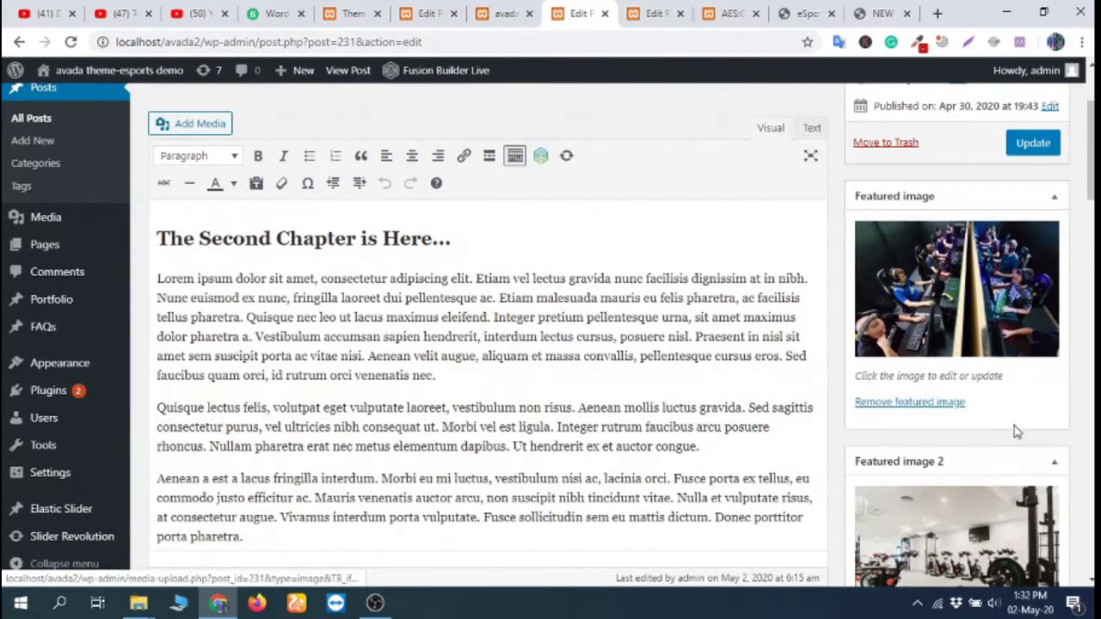
{"action": "left_click", "coordinate": [946, 404]}
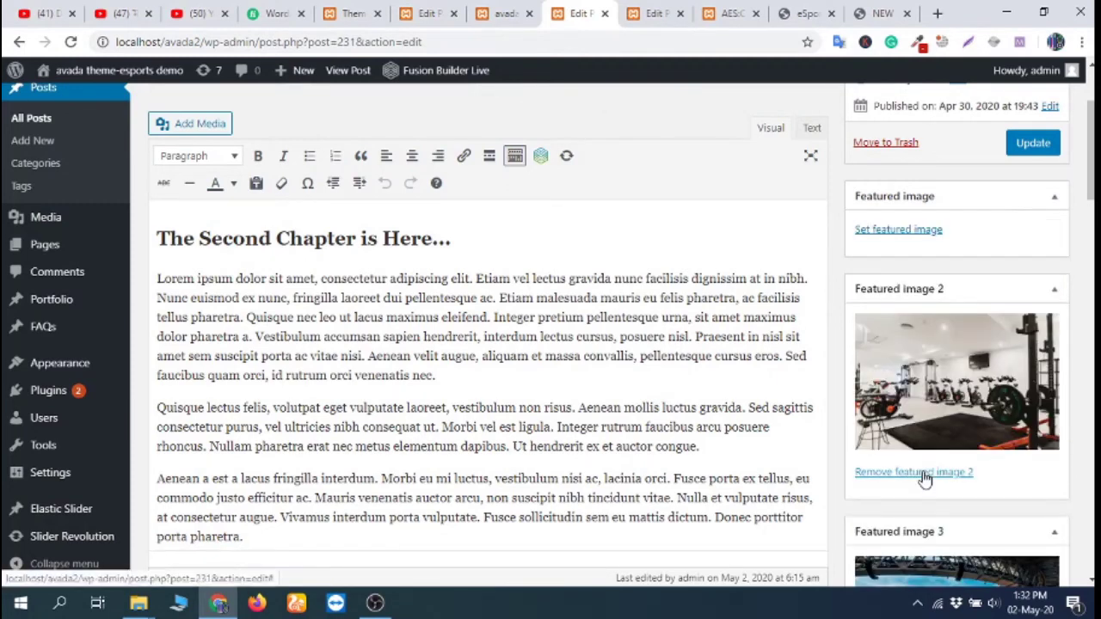
{"action": "left_click", "coordinate": [1036, 145]}
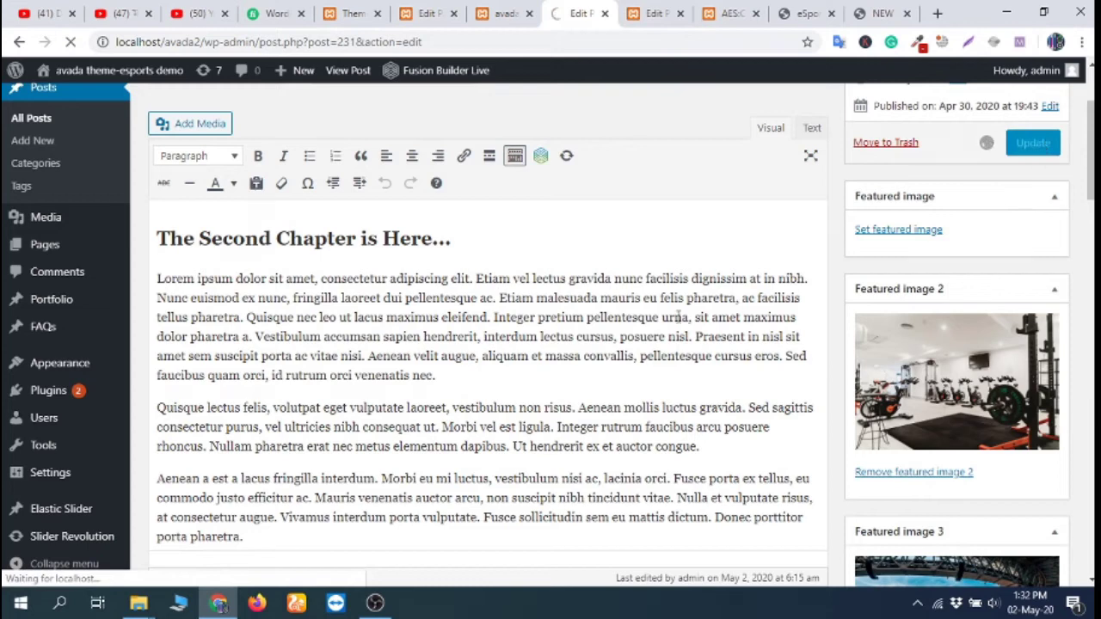
{"action": "left_click", "coordinate": [507, 11]}
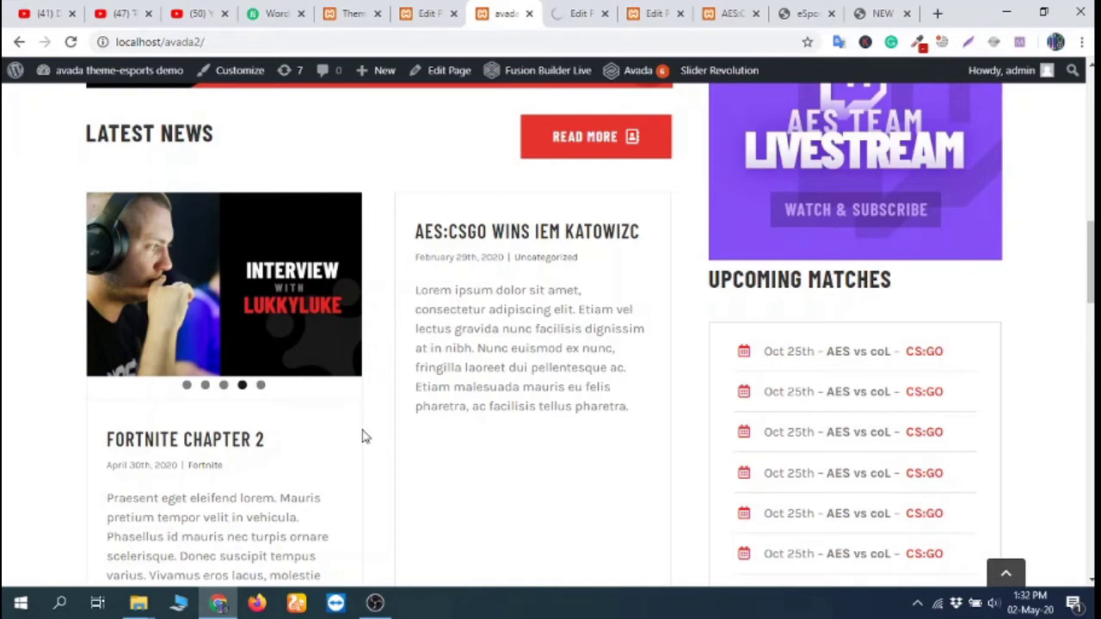
- Confirm the 'Post updated' notice, then reload the home page to see the imageless Fortnite card
{"action": "left_click", "coordinate": [593, 7]}
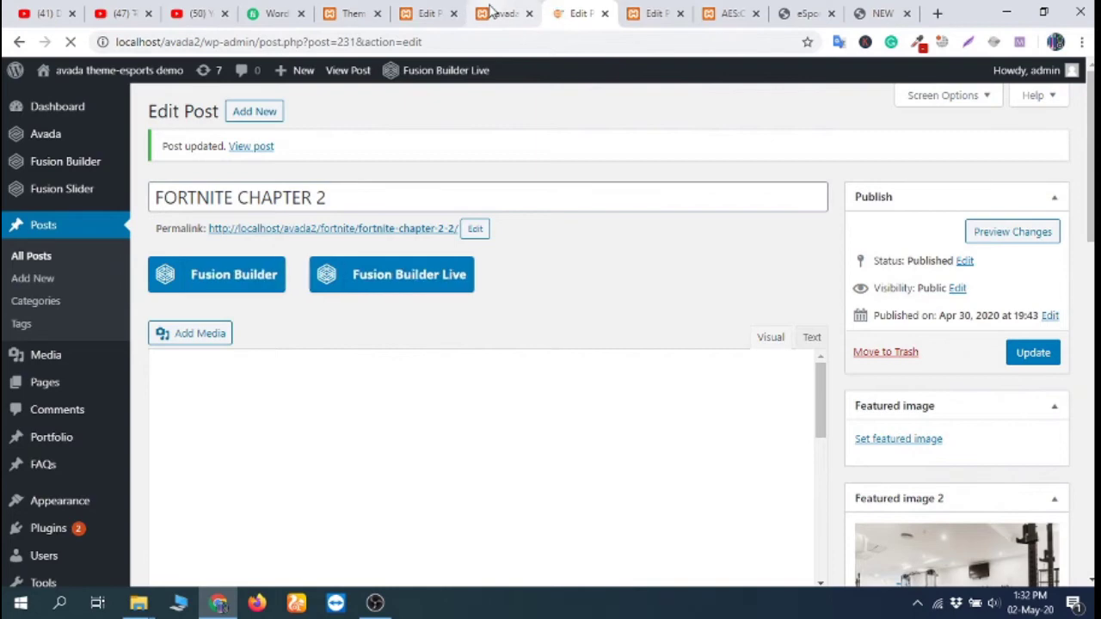
{"action": "left_click", "coordinate": [501, 12]}
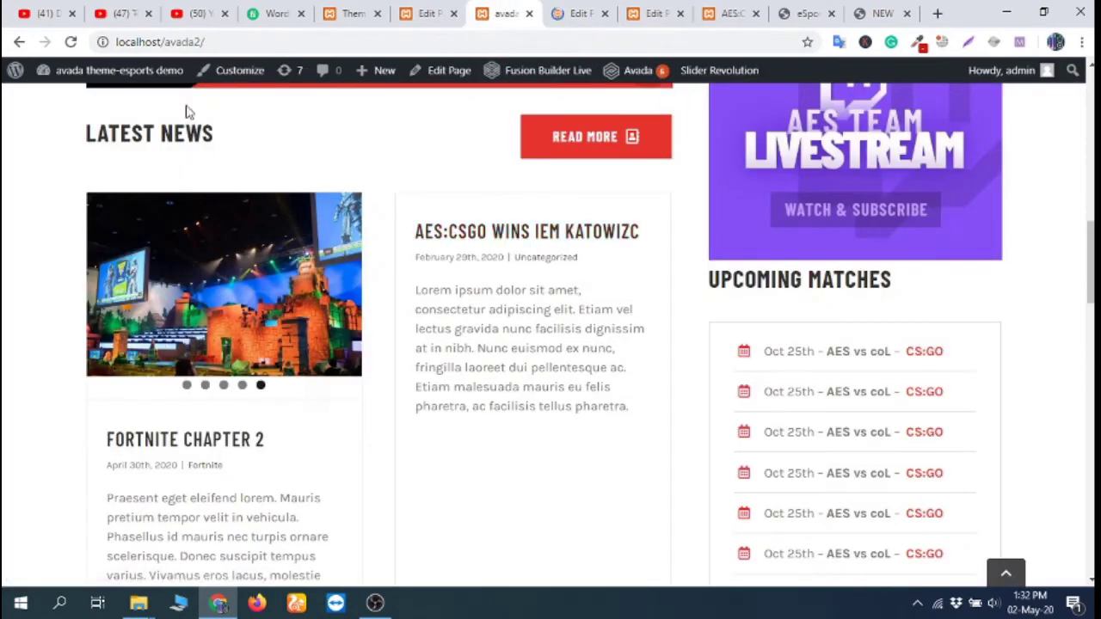
{"action": "left_click", "coordinate": [72, 42]}
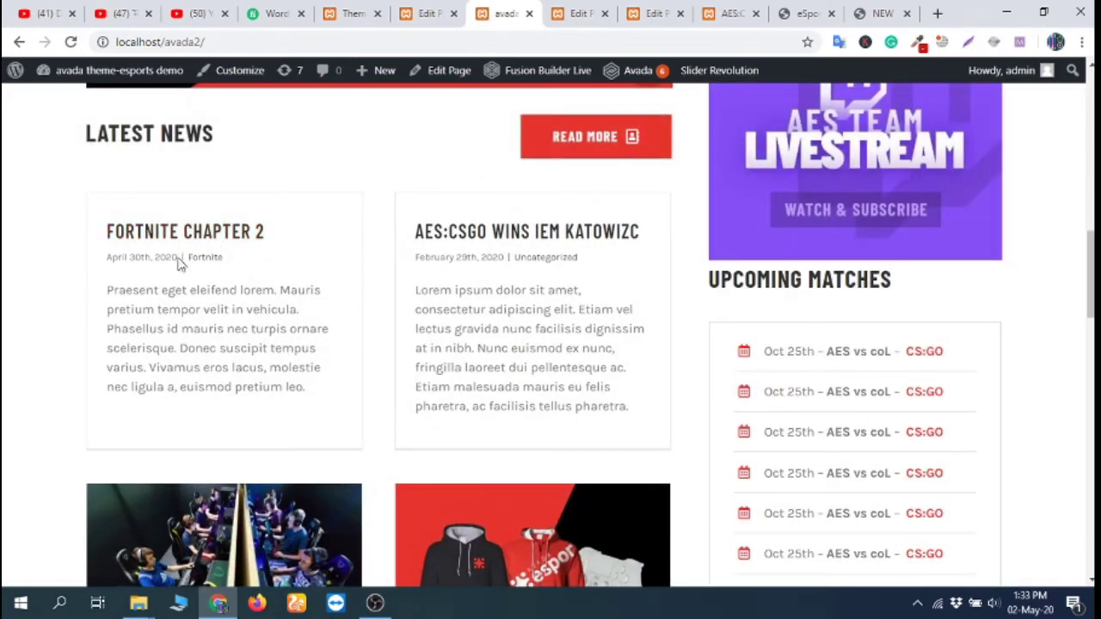
- Open the Fortnite Chapter 2 post in a new tab and view it
{"action": "right_click", "coordinate": [233, 232]}
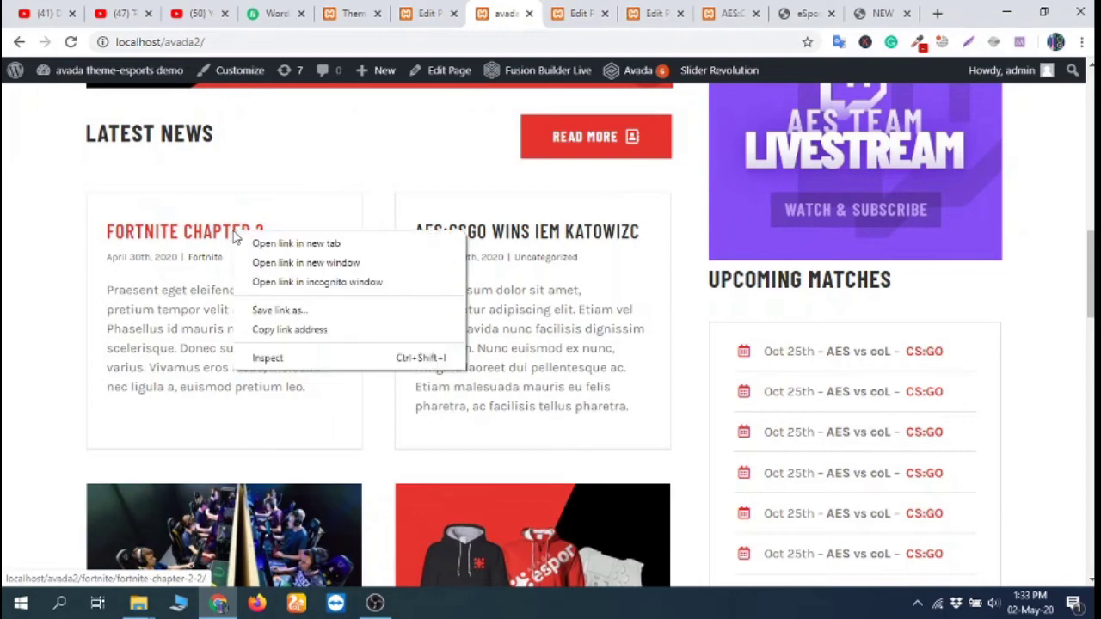
{"action": "left_click", "coordinate": [277, 246]}
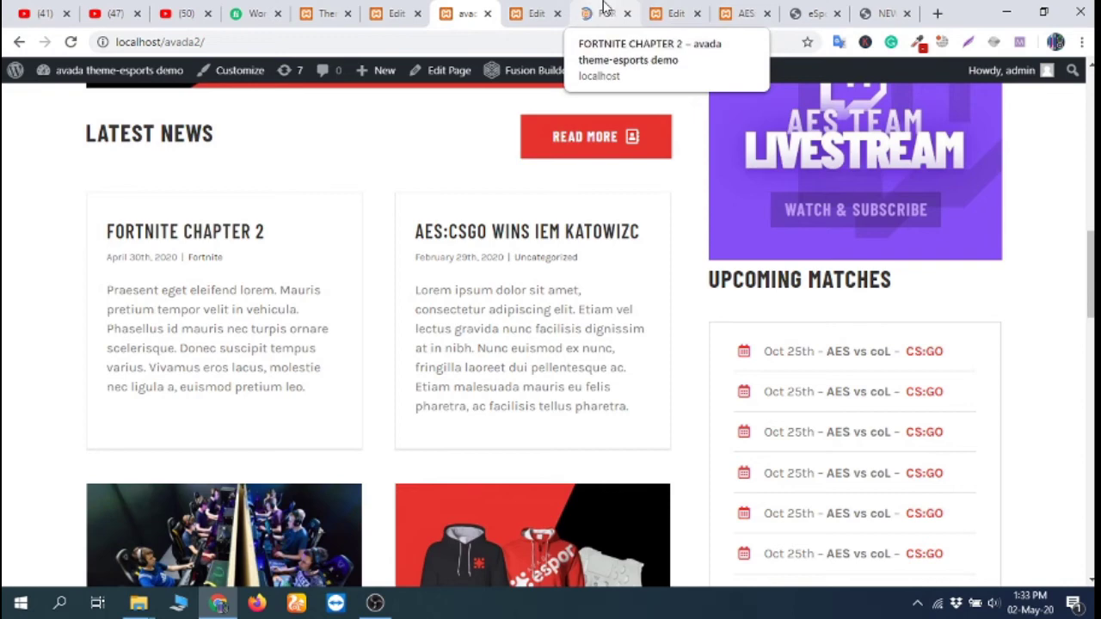
{"action": "left_click", "coordinate": [604, 10]}
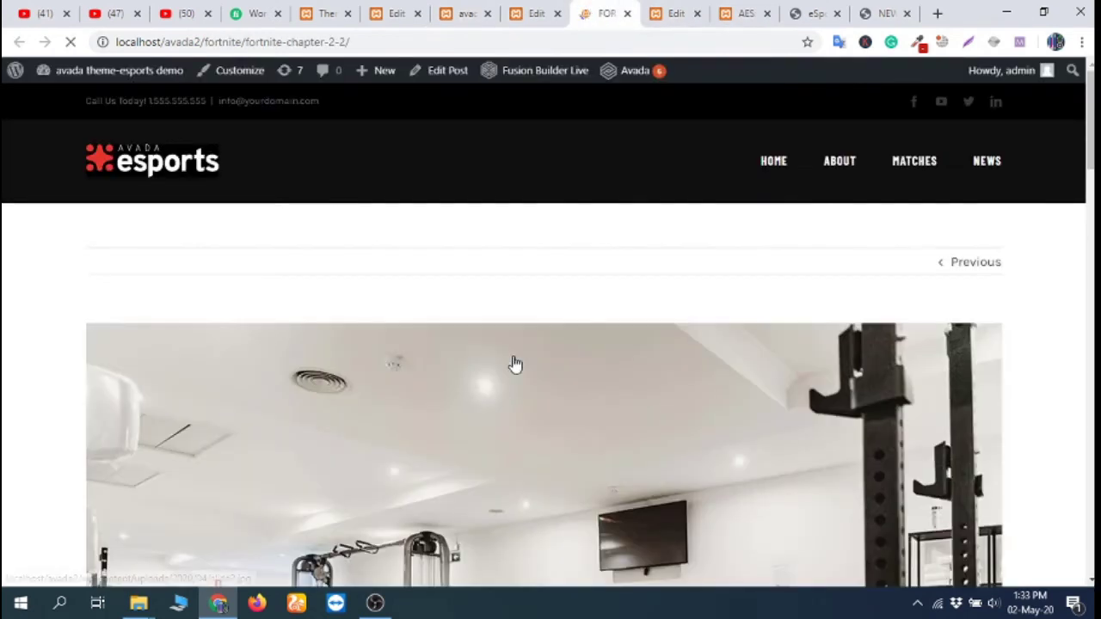
{"action": "scroll", "coordinate": [590, 401], "scroll_direction": "down", "scroll_amount": 5}
{"action": "scroll", "coordinate": [722, 402], "scroll_direction": "down", "scroll_amount": 1}
{"action": "scroll", "coordinate": [946, 398], "scroll_direction": "up", "scroll_amount": 2}
- Cycle through the post's remaining slider images
{"action": "left_click", "coordinate": [995, 355]}
{"action": "left_click", "coordinate": [995, 352]}
{"action": "left_click", "coordinate": [995, 352]}
{"action": "left_click", "coordinate": [995, 352]}
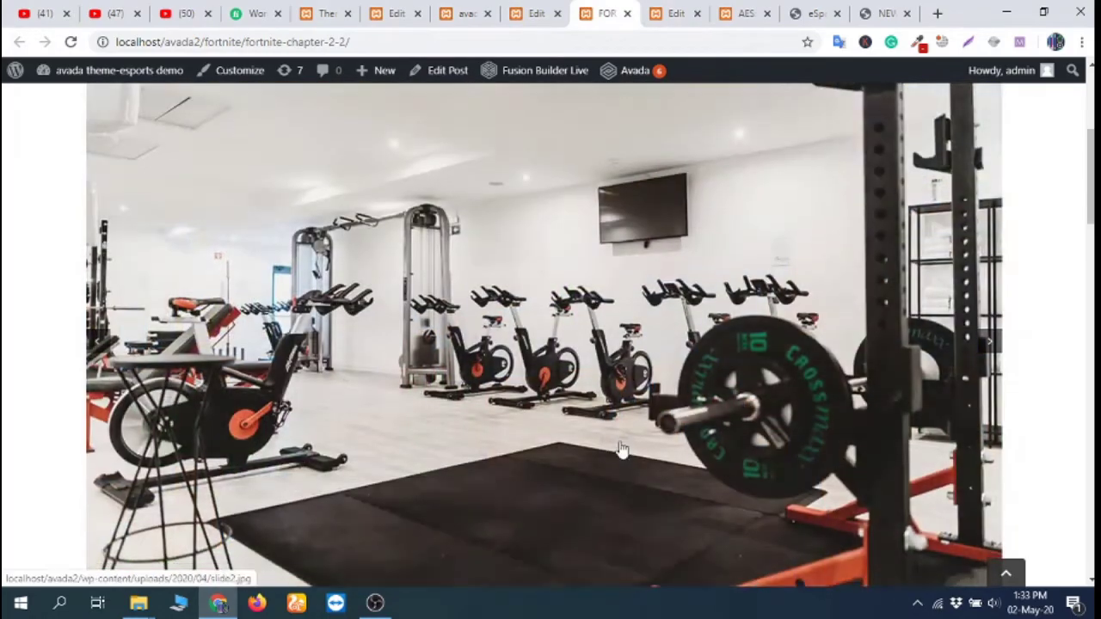
{"action": "scroll", "coordinate": [621, 449], "scroll_direction": "down", "scroll_amount": 4}
{"action": "scroll", "coordinate": [622, 449], "scroll_direction": "up", "scroll_amount": 3}
{"action": "scroll", "coordinate": [622, 449], "scroll_direction": "down", "scroll_amount": 1}
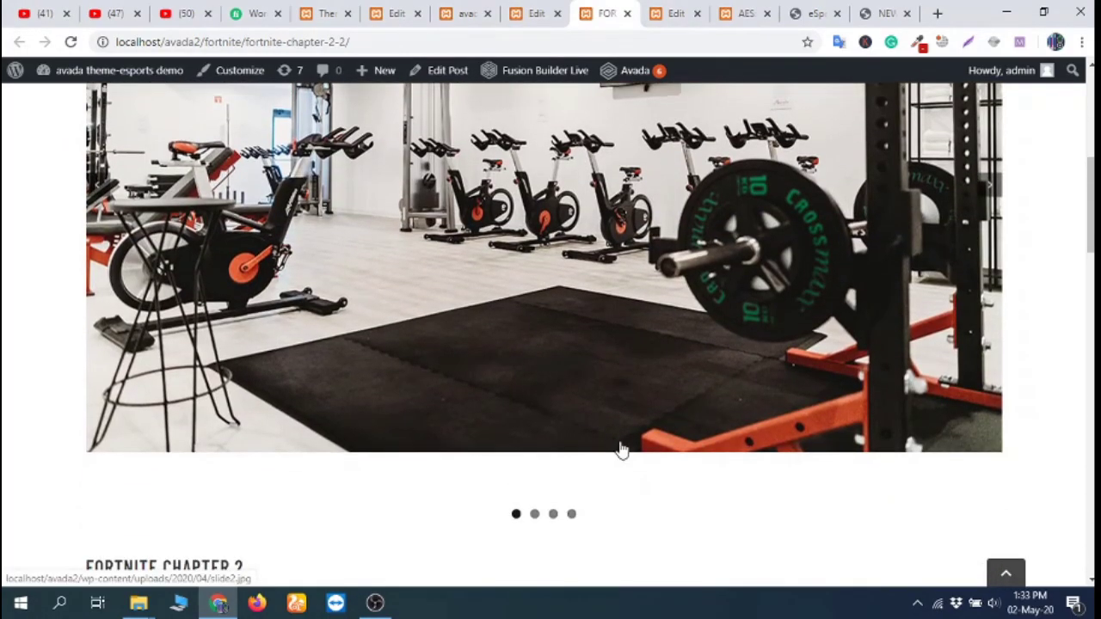
{"action": "scroll", "coordinate": [554, 397], "scroll_direction": "up", "scroll_amount": 3}
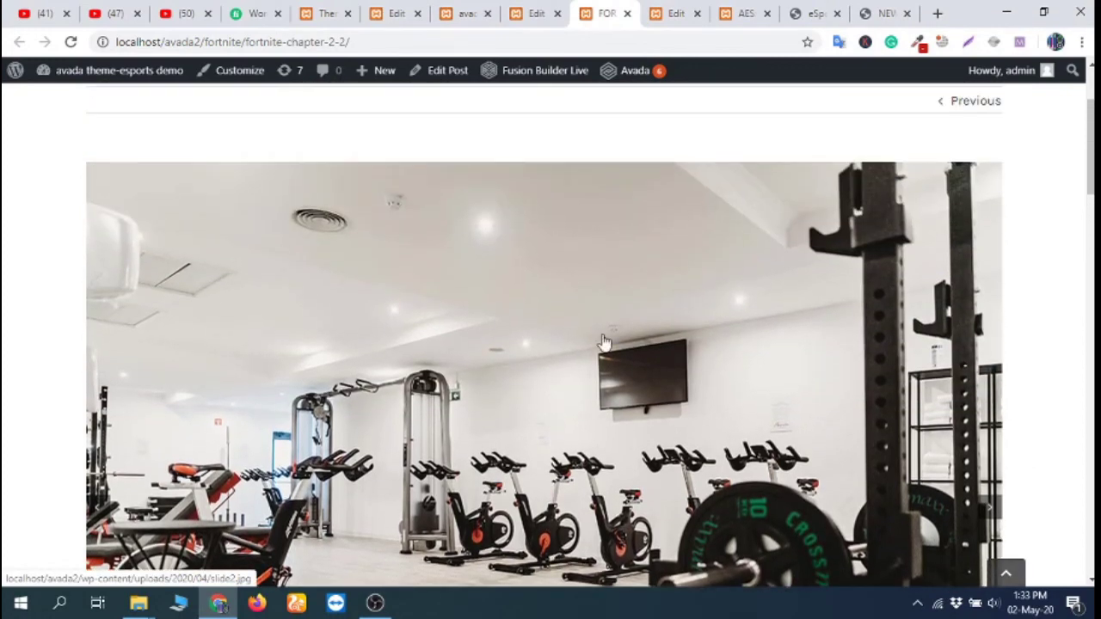
- Return to the home page and review the Fortnite Chapter 2 and AES:CSGO news cards
{"action": "left_click", "coordinate": [537, 10]}
{"action": "left_click", "coordinate": [458, 11]}
{"action": "scroll", "coordinate": [526, 404], "scroll_direction": "up", "scroll_amount": 2}
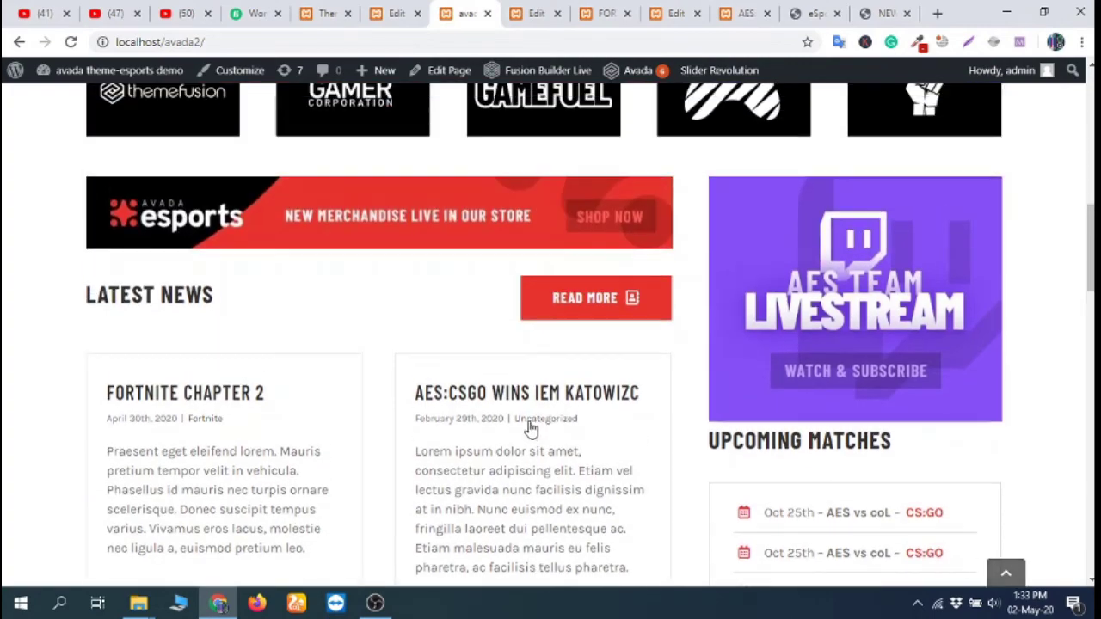
{"action": "scroll", "coordinate": [596, 447], "scroll_direction": "up", "scroll_amount": 1}
{"action": "scroll", "coordinate": [598, 449], "scroll_direction": "down", "scroll_amount": 1}
{"action": "scroll", "coordinate": [598, 449], "scroll_direction": "down", "scroll_amount": 6}
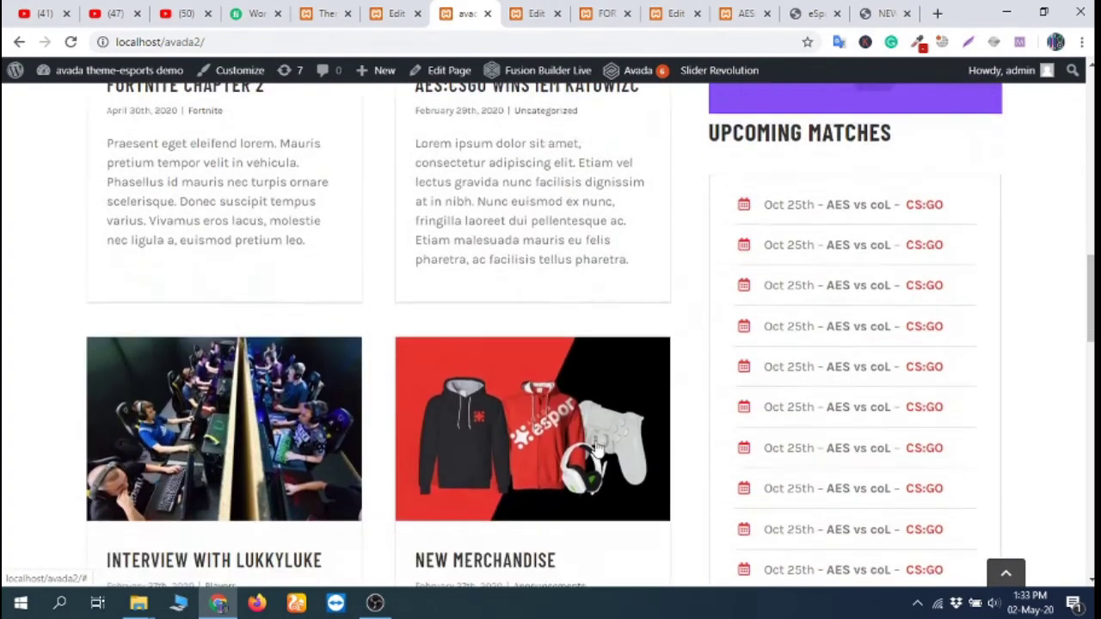
{"action": "scroll", "coordinate": [597, 449], "scroll_direction": "up", "scroll_amount": 3}
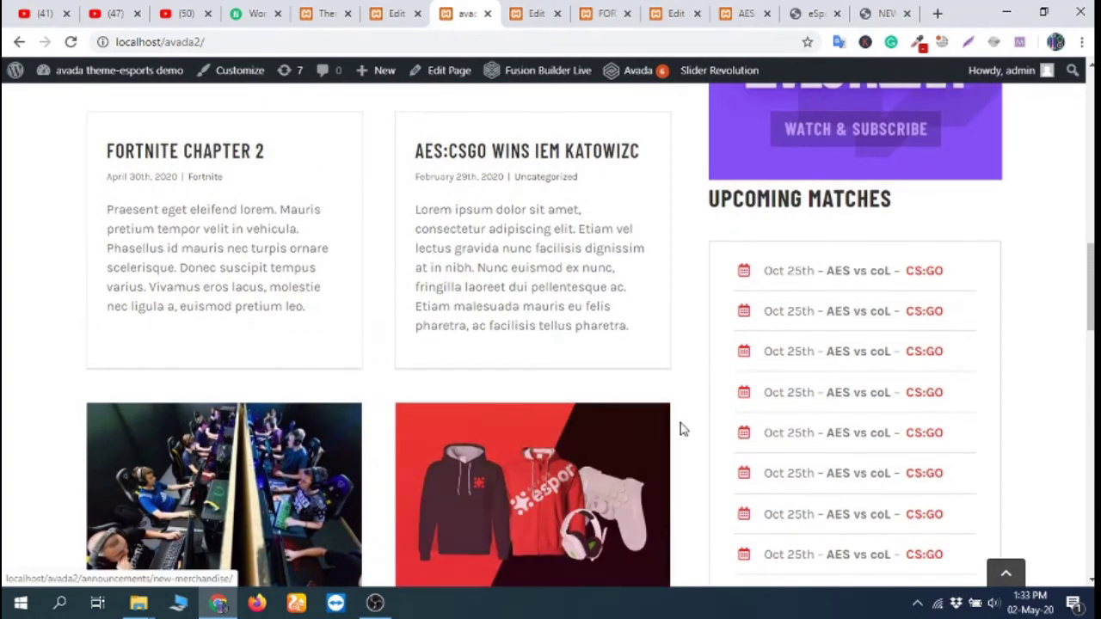